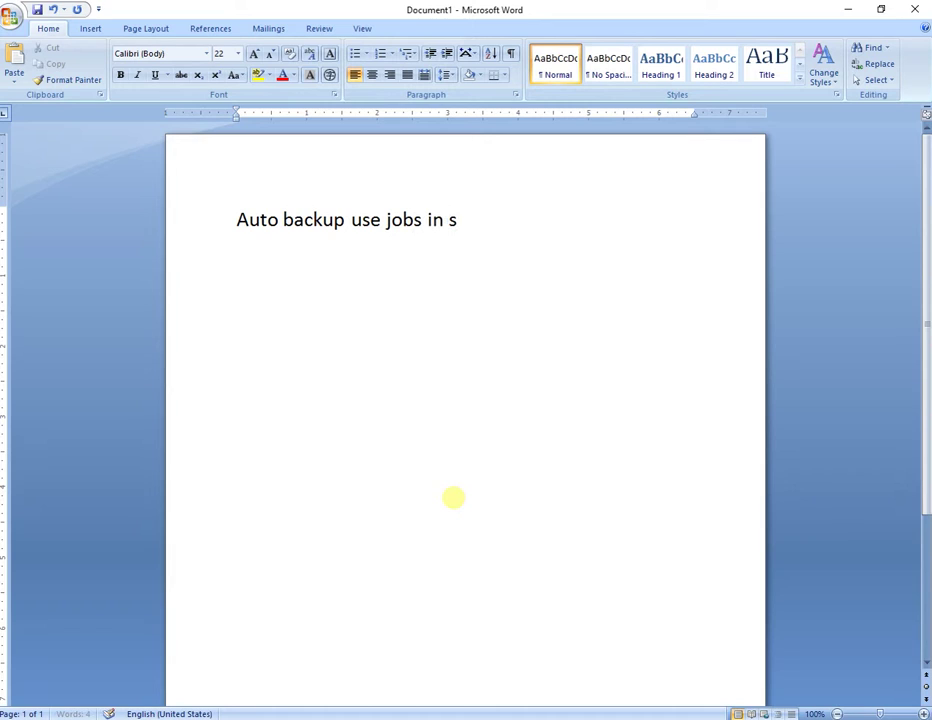
# Step: Complete the document's title line so it reads "Auto backup use jobs in sql server 2008 R2"
pyautogui.write('er 2')
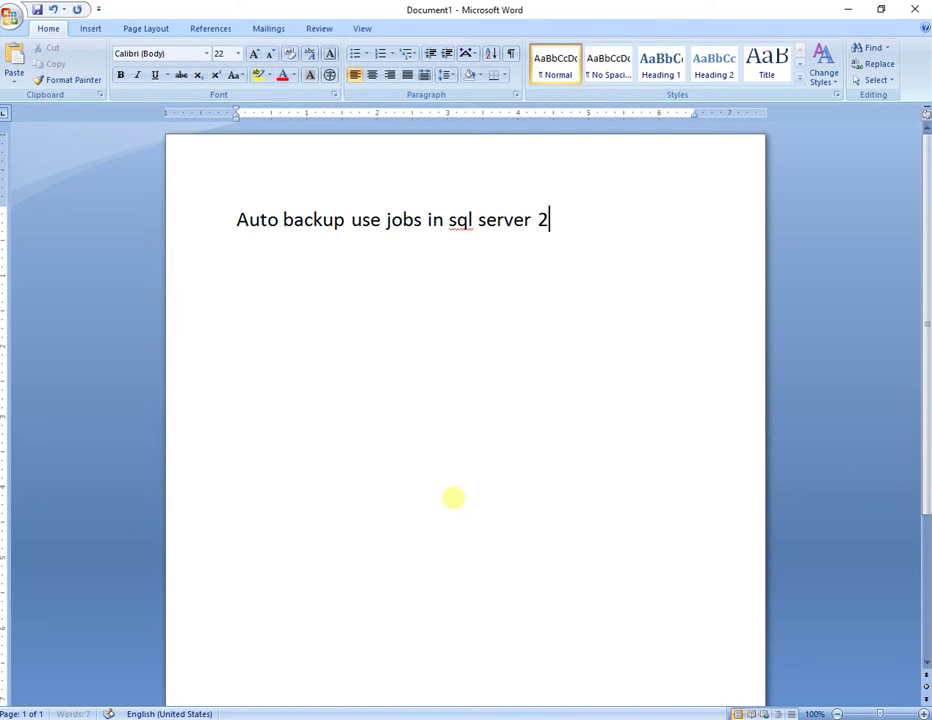
pyautogui.write('008 R2')
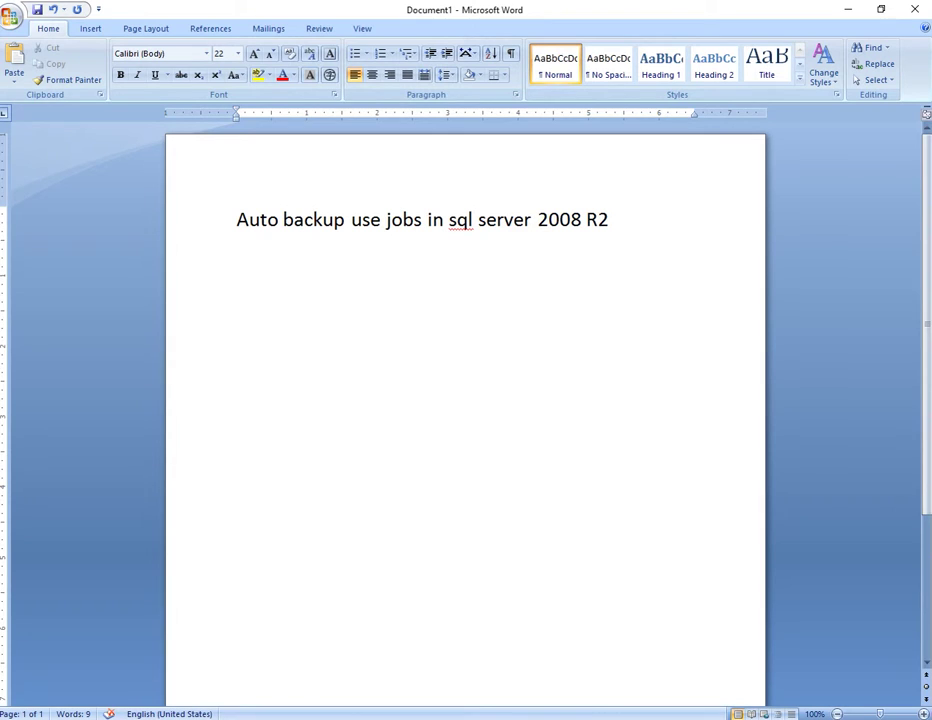
# Step: Switch to SQL Server Management Studio and start the SQL Server Agent service
pyautogui.click(418, 700)
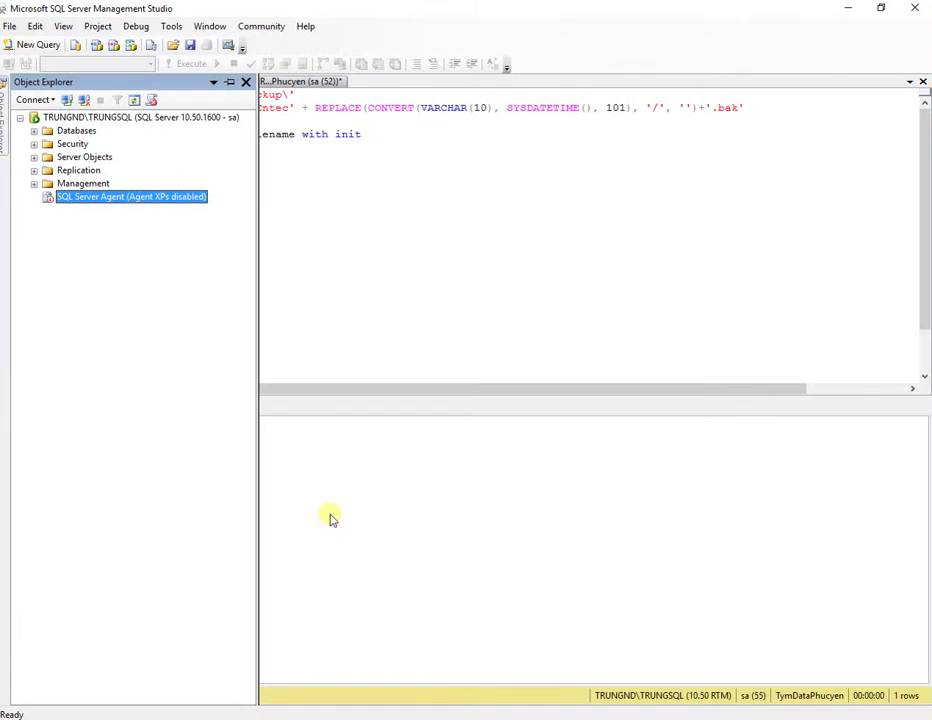
pyautogui.rightClick(113, 200)
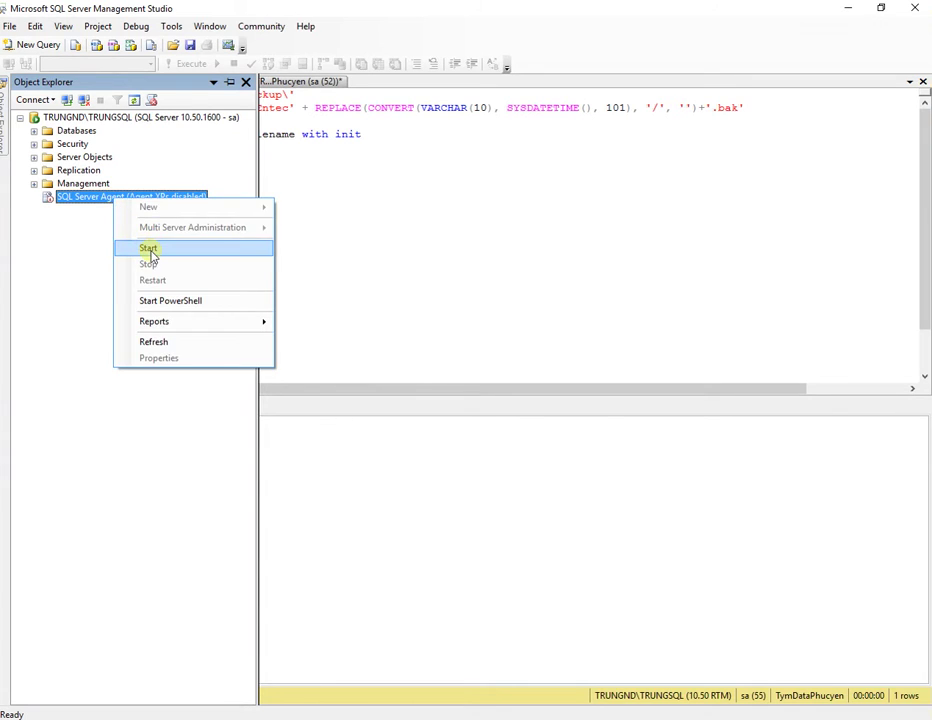
pyautogui.click(149, 249)
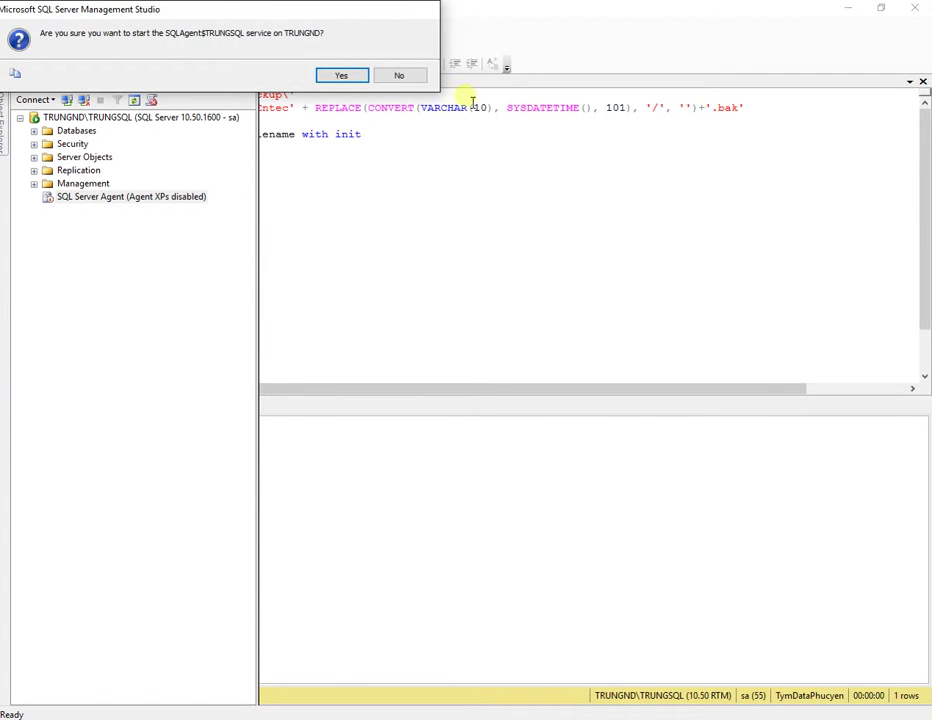
pyautogui.click(341, 75)
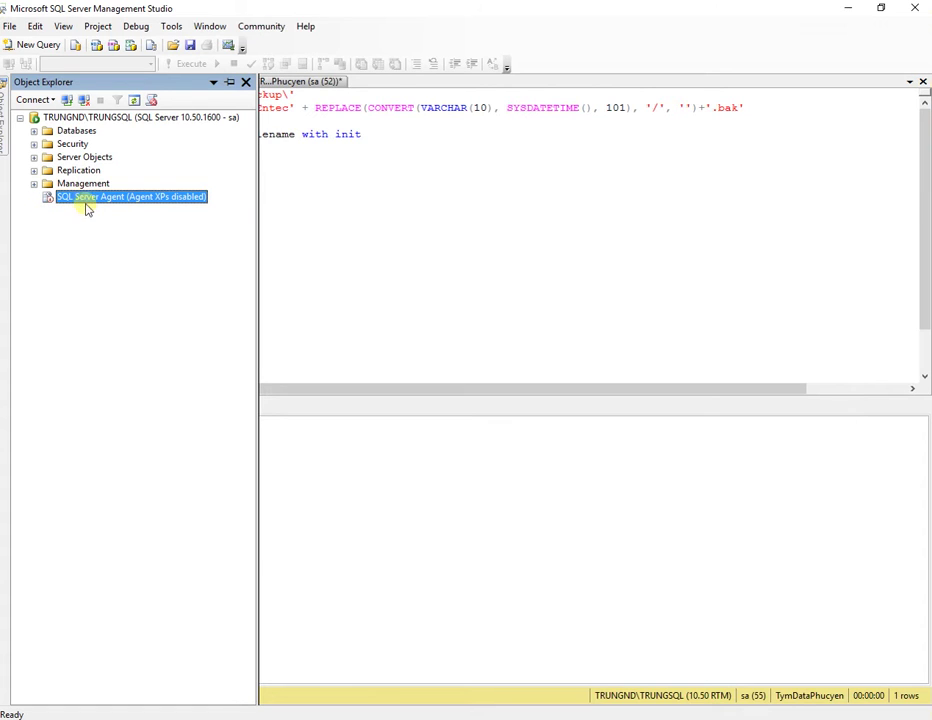
# Step: Start a new job under SQL Server Agent's Jobs and name it Autobackup
pyautogui.click(34, 197)
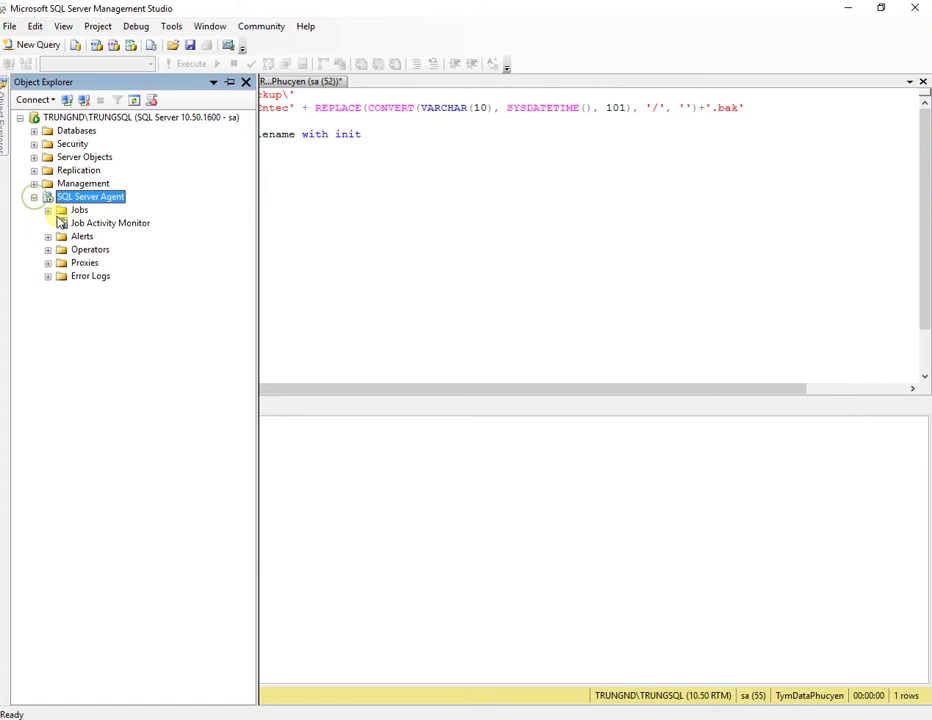
pyautogui.click(60, 210)
pyautogui.click(48, 210)
pyautogui.rightClick(78, 212)
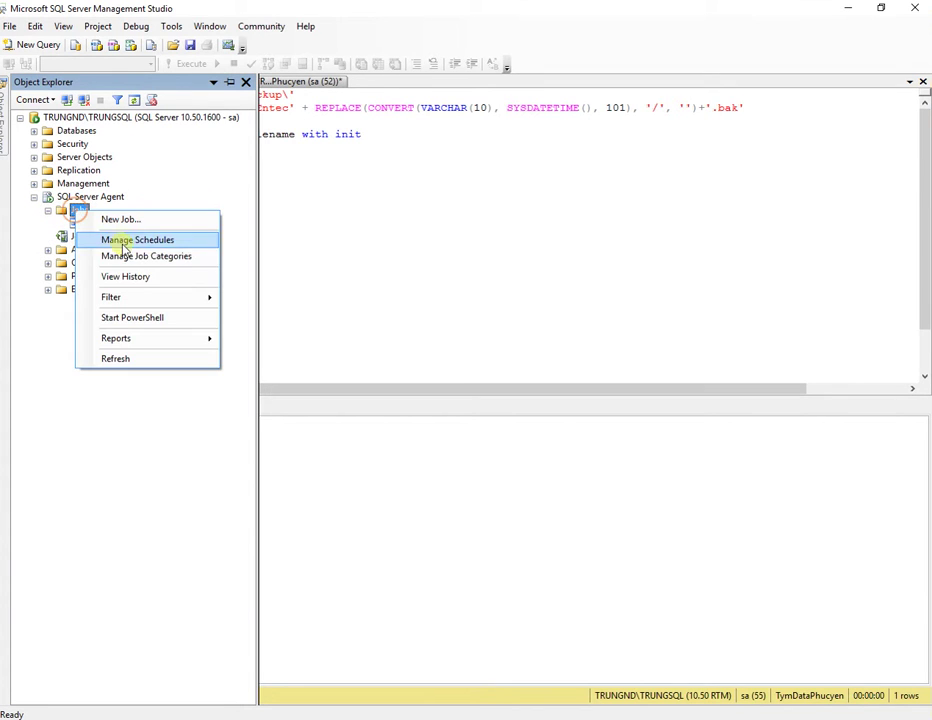
pyautogui.click(124, 219)
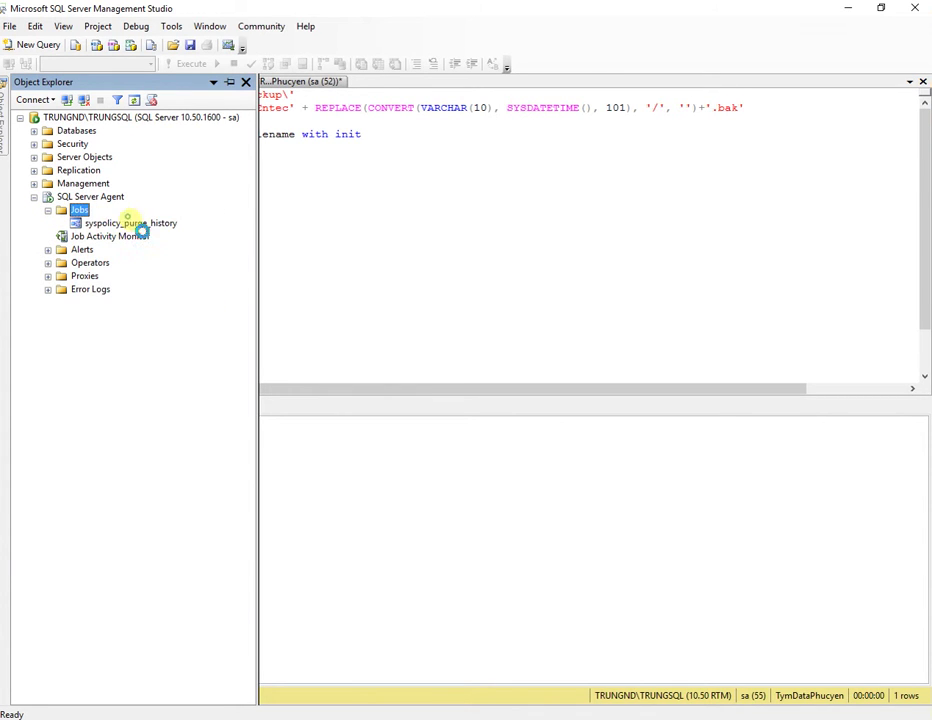
pyautogui.moveTo(432, 146); pyautogui.dragTo(397, 101)
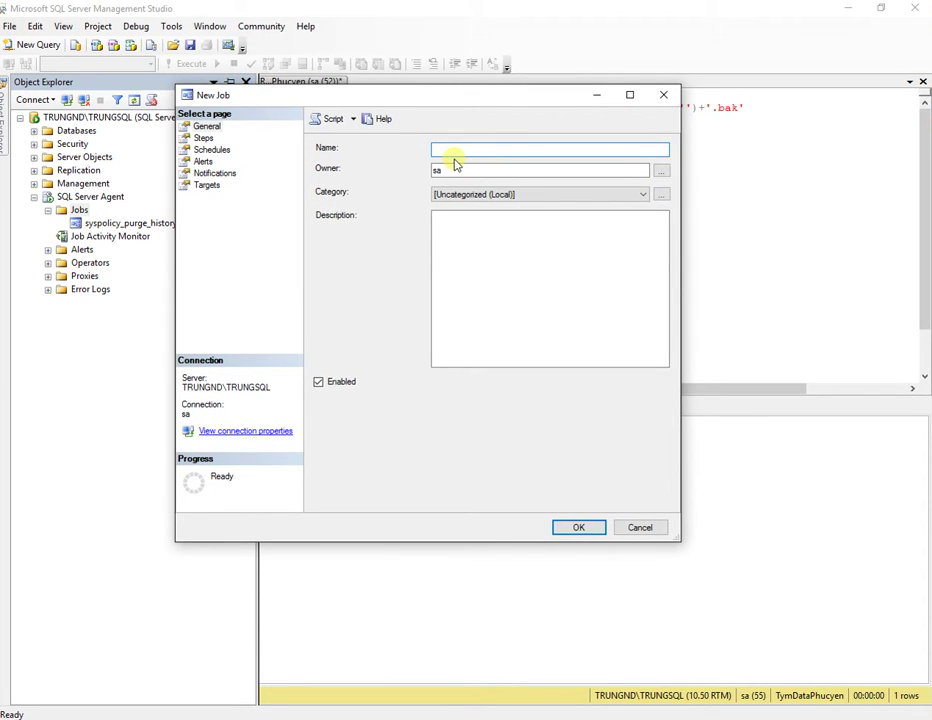
pyautogui.write('Autobackuy')
pyautogui.press('BackSpace')
pyautogui.write('p')
pyautogui.press('Tab')
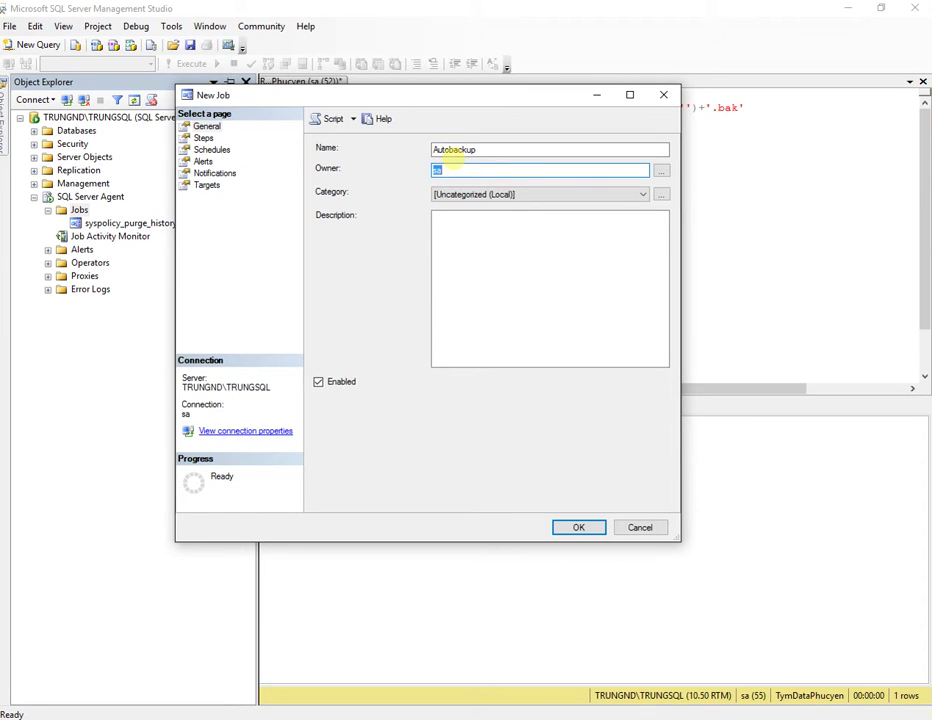
pyautogui.click(540, 265)
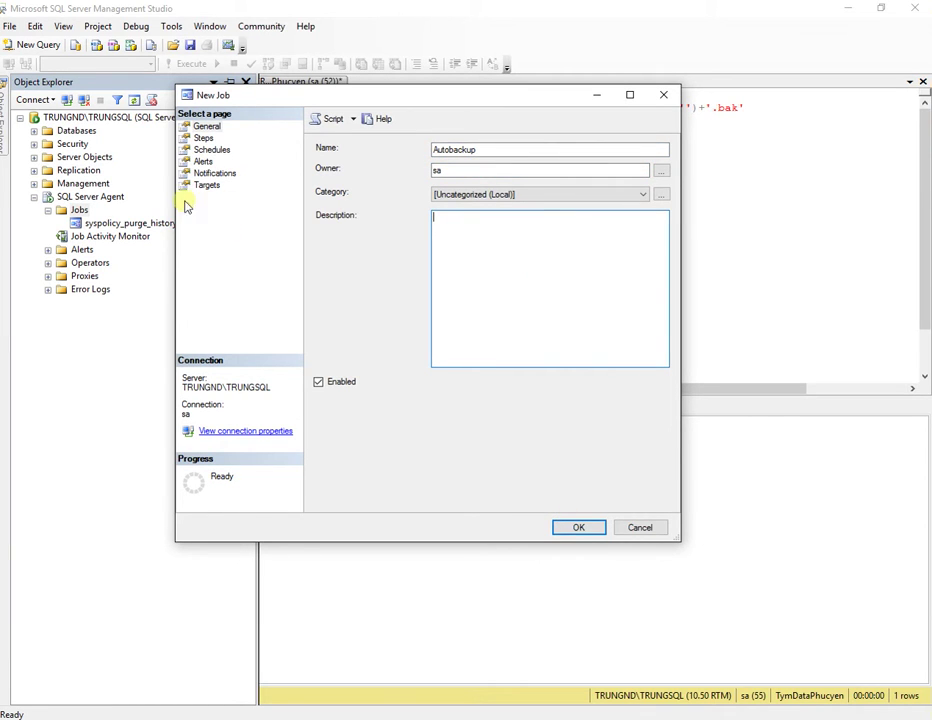
# Step: Add a new step named Autobackup to the job
pyautogui.click(204, 138)
pyautogui.click(381, 497)
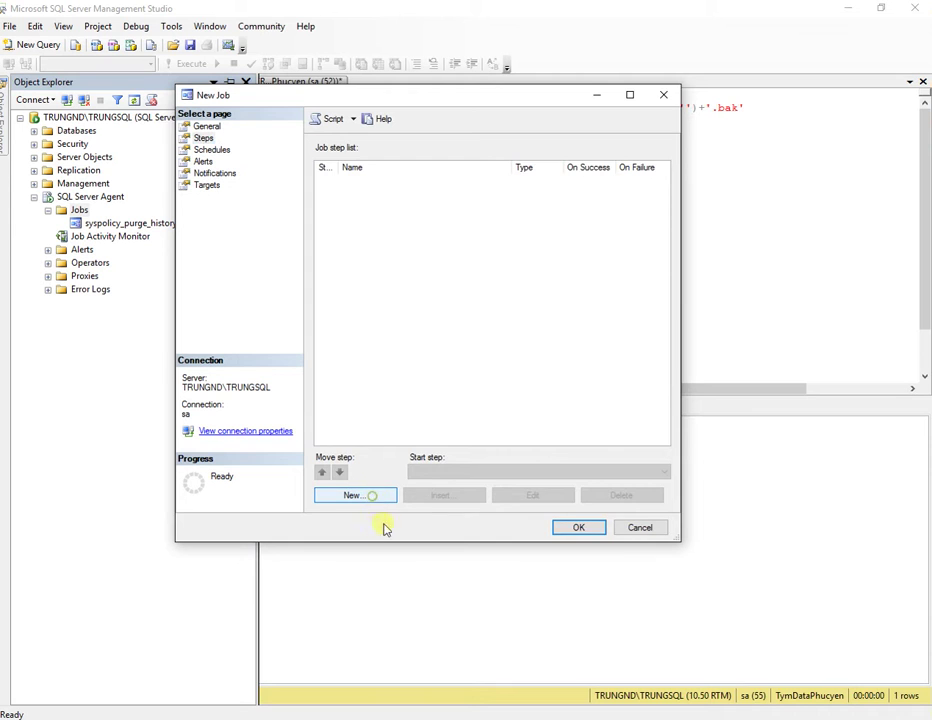
pyautogui.write('Autobackup')
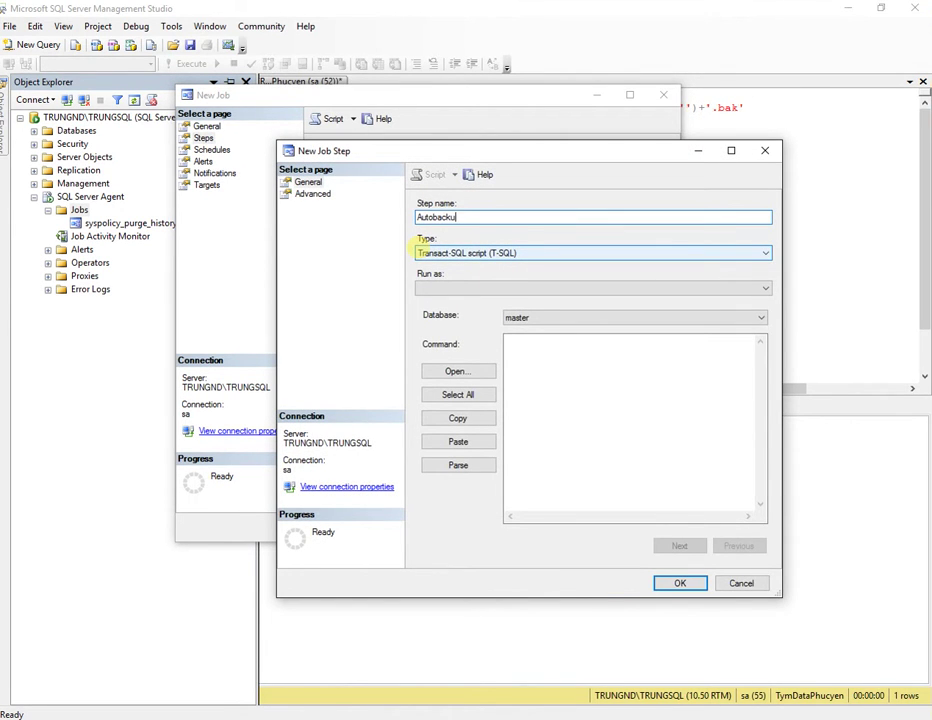
pyautogui.click(495, 289)
pyautogui.click(558, 388)
pyautogui.write('declare ')
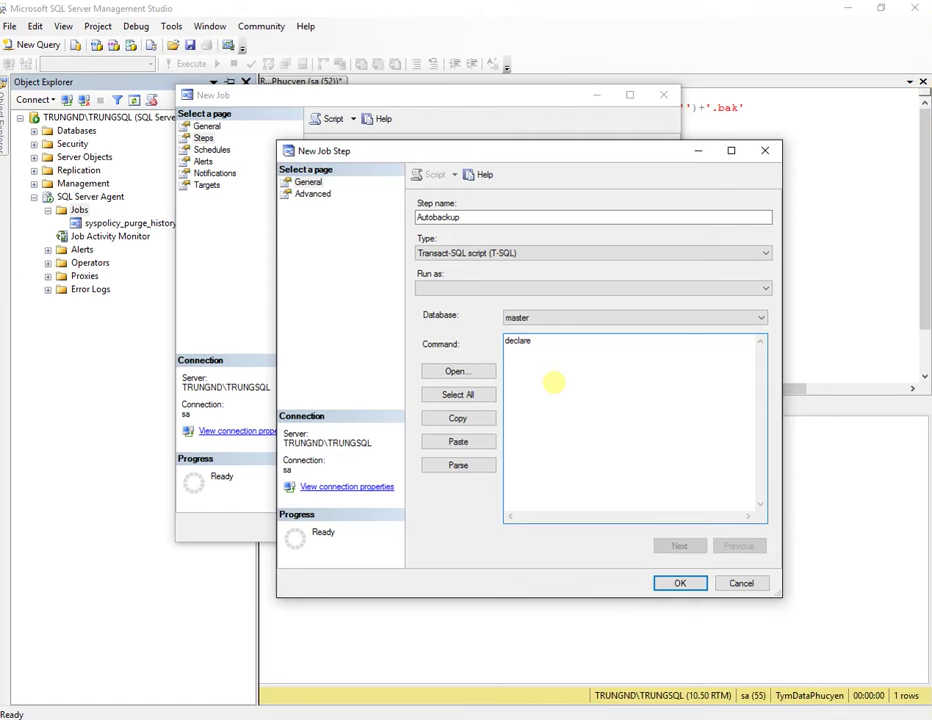
pyautogui.write('@dir nvarchar(20')
pyautogui.press('BackSpace')
pyautogui.write(")=''")
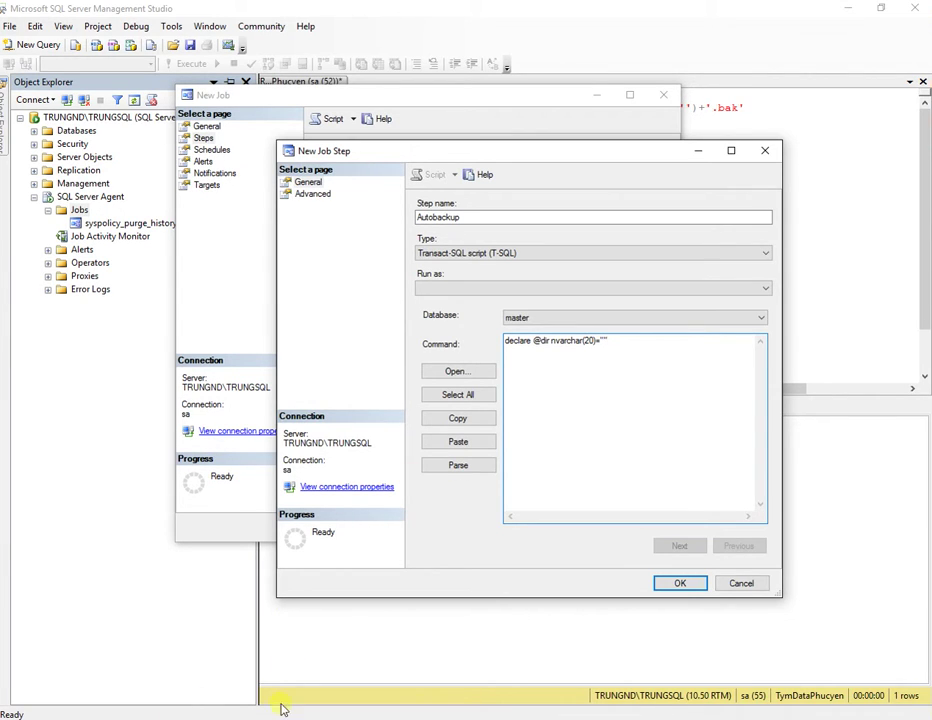
pyautogui.click(94, 676)
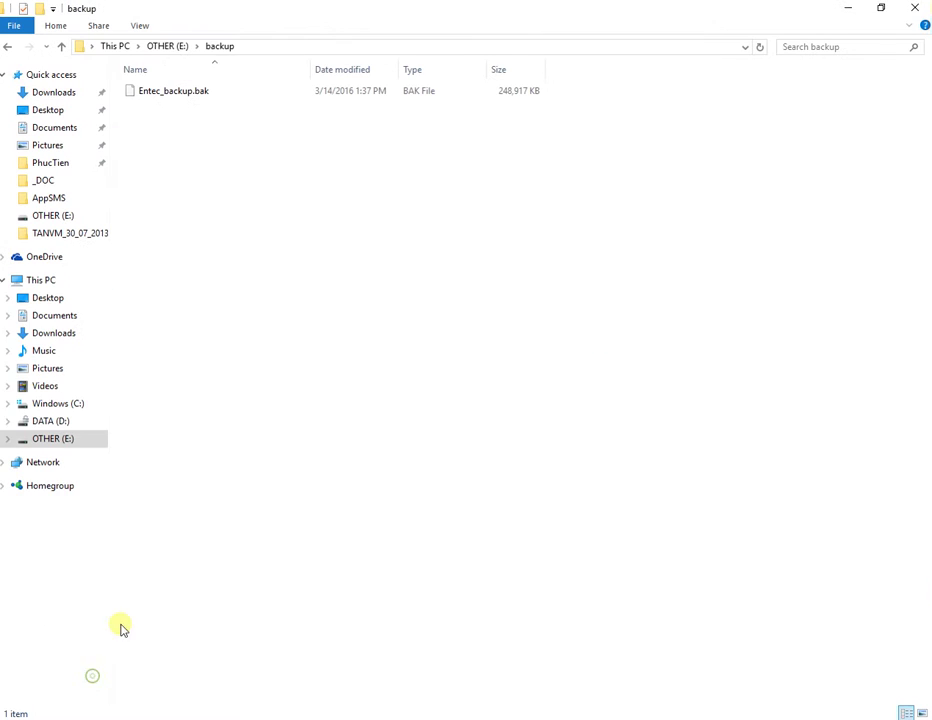
pyautogui.click(256, 47)
pyautogui.hotkey('ctrl', 'c')
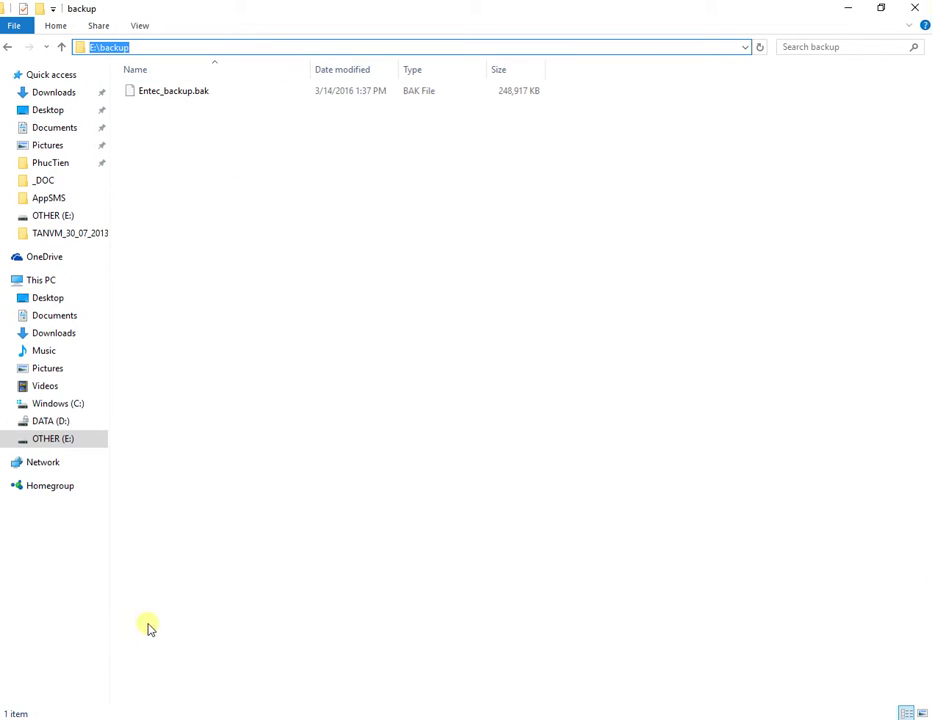
pyautogui.click(463, 715)
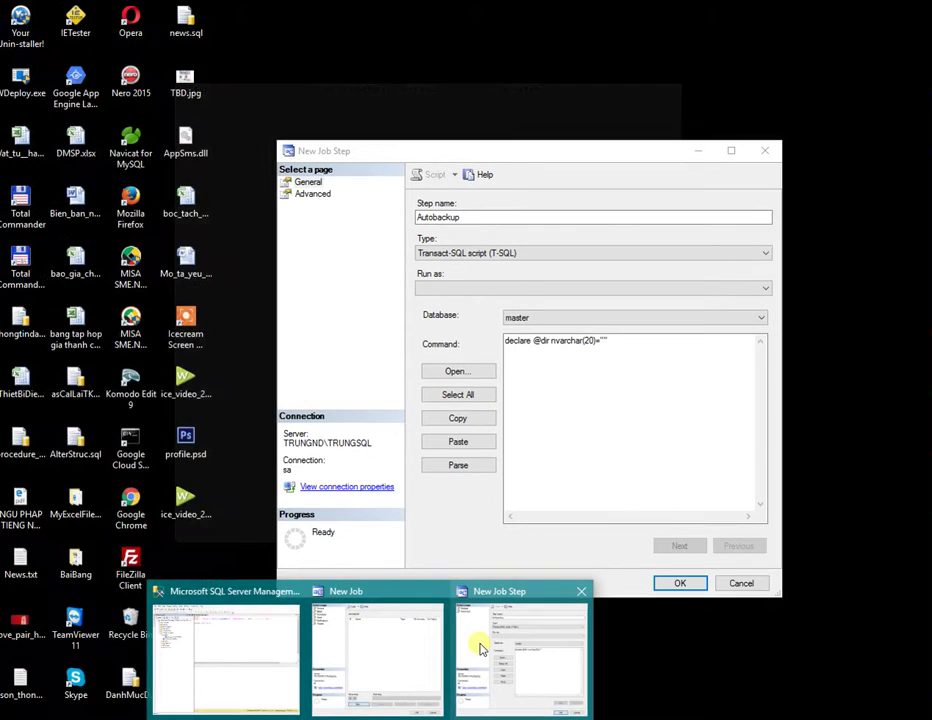
pyautogui.click(479, 645)
pyautogui.hotkey('ctrl', 'v')
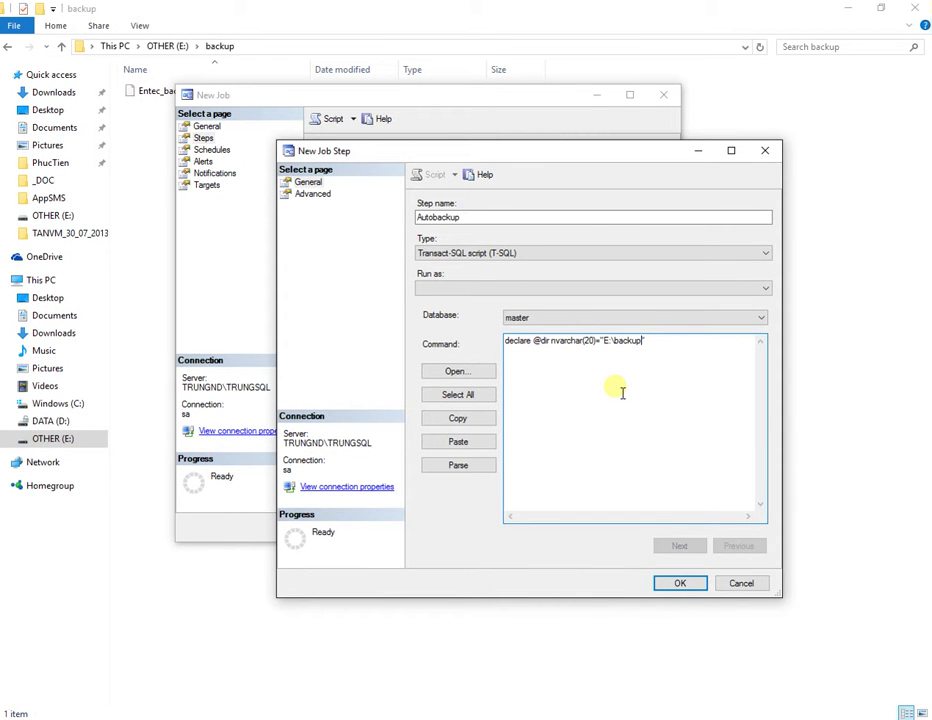
pyautogui.press('Return')
pyautogui.write('declare @filename nvarchar(100)=')
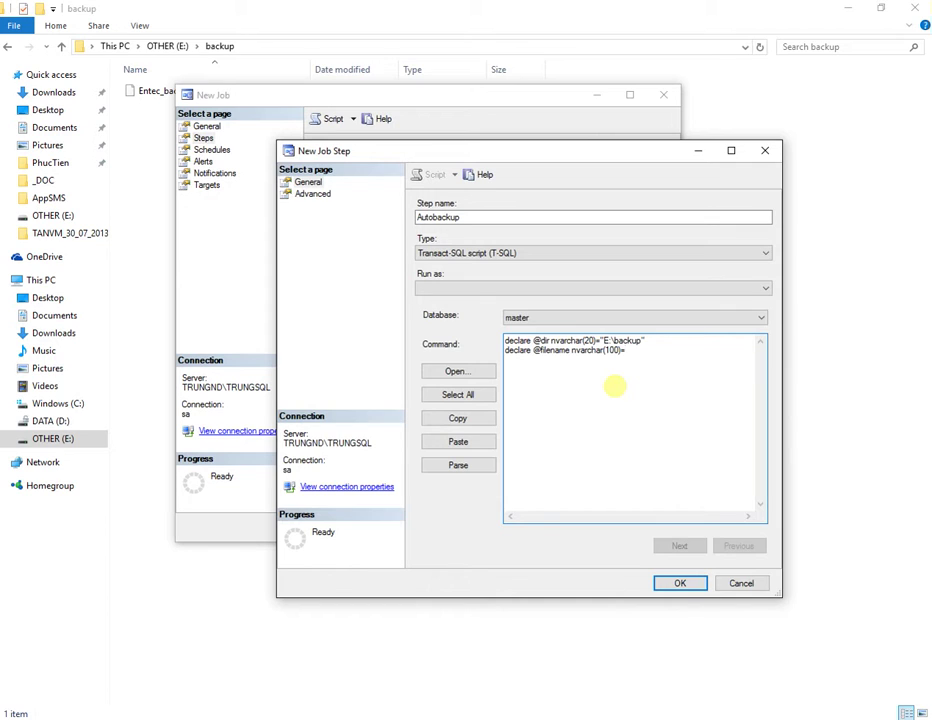
pyautogui.write('@dir +')
pyautogui.press('BackSpace')
pyautogui.press('BackSpace')
pyautogui.press('BackSpace')
pyautogui.press('BackSpace')
pyautogui.write("'")
pyautogui.press('BackSpace')
pyautogui.write('replace(')
pyautogui.write('conver')
pyautogui.write('t()')
pyautogui.write('nvarchar')
pyautogui.write('(20)')
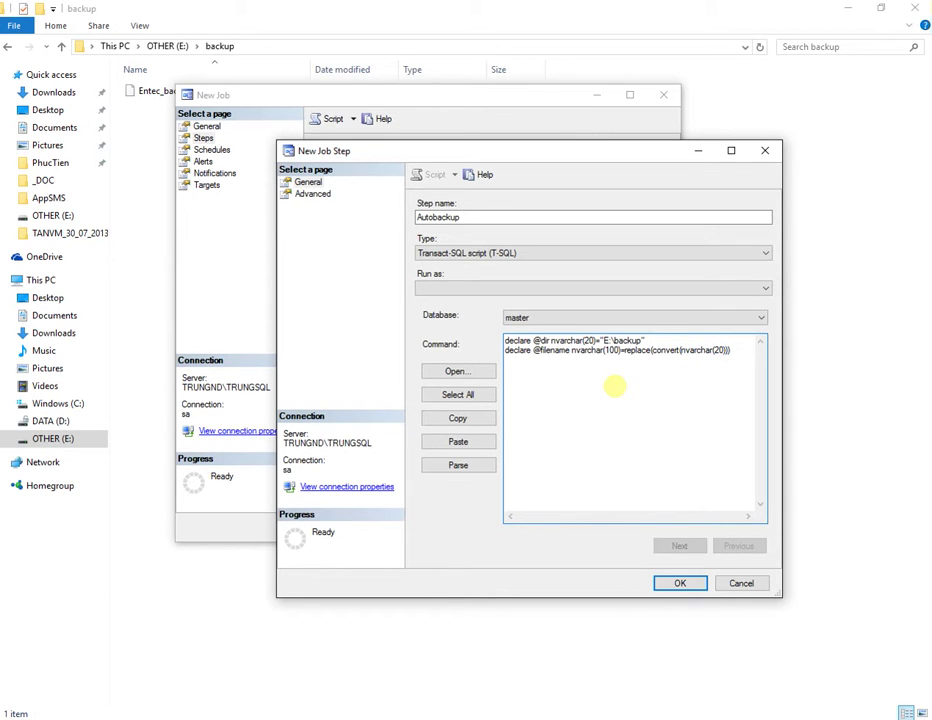
pyautogui.write(',sysdatetime')
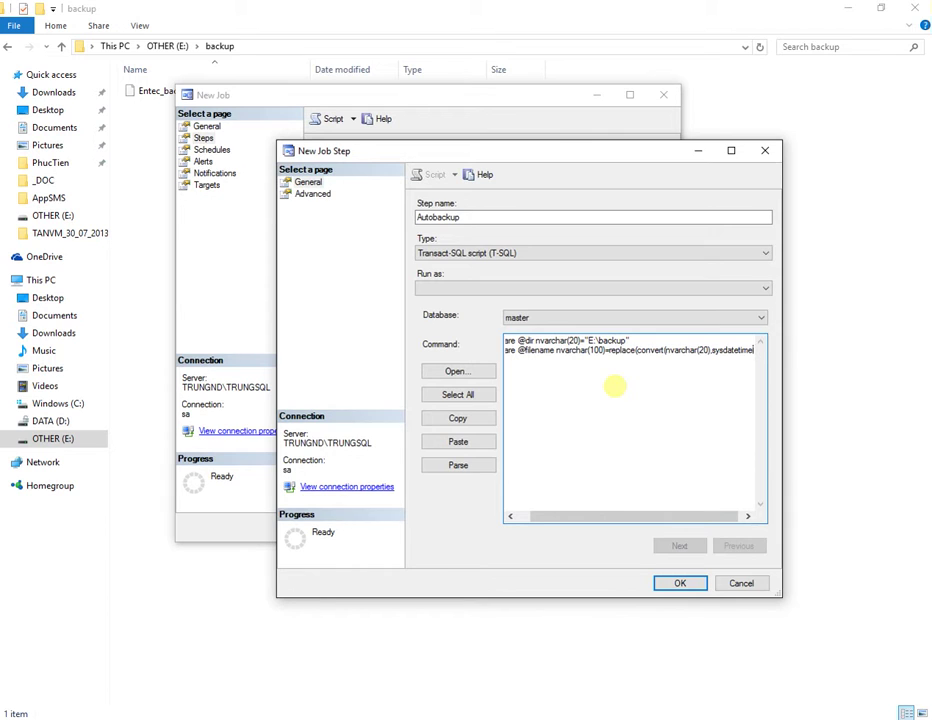
pyautogui.write('(),1010')
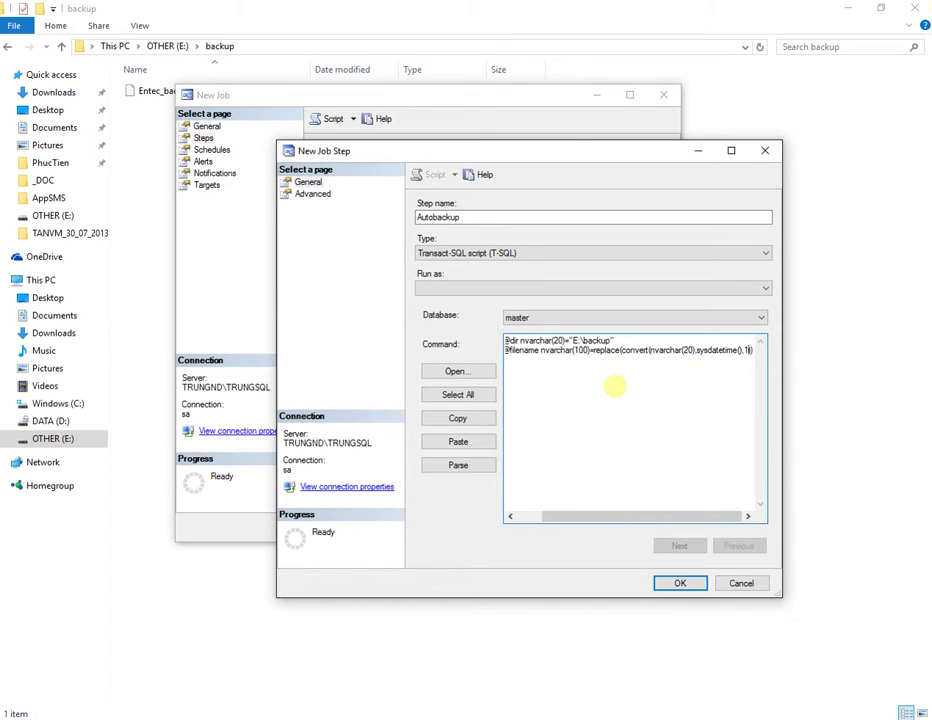
pyautogui.write(')')
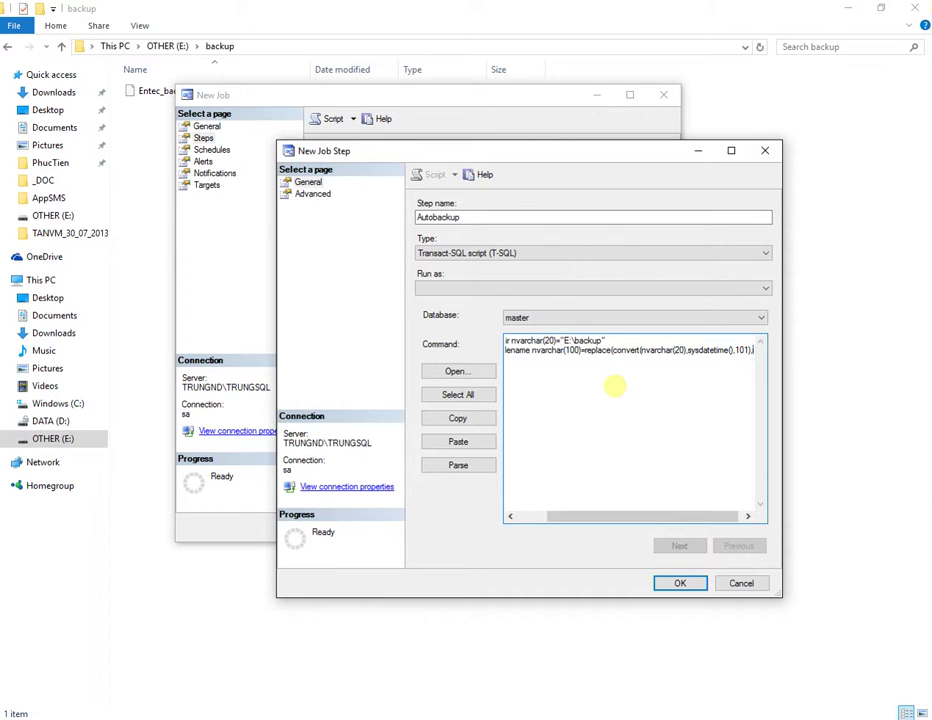
pyautogui.write(",'")
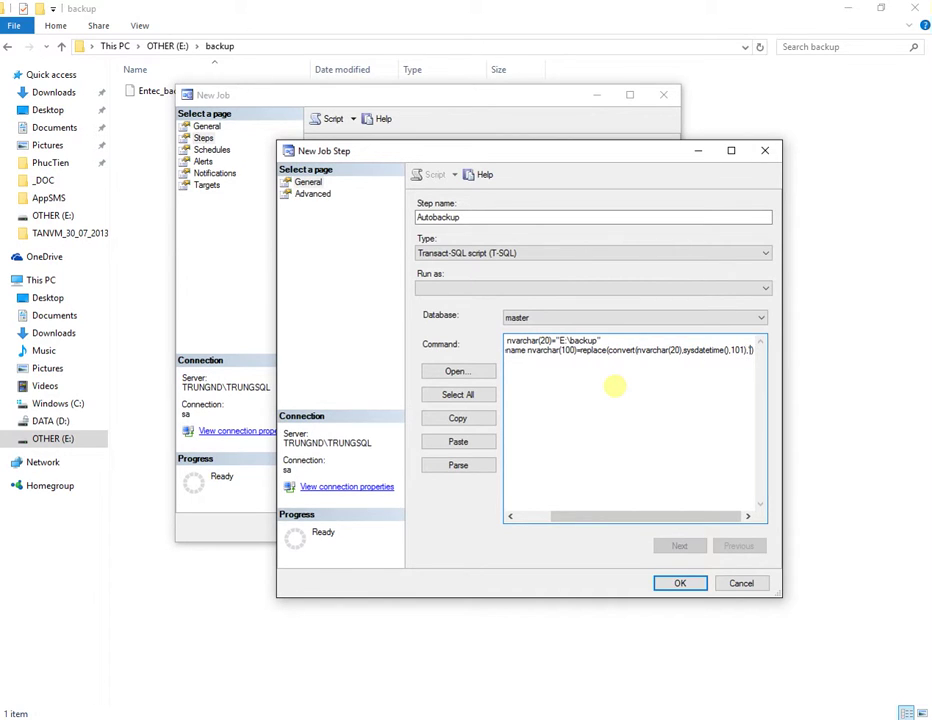
pyautogui.write("/','')")
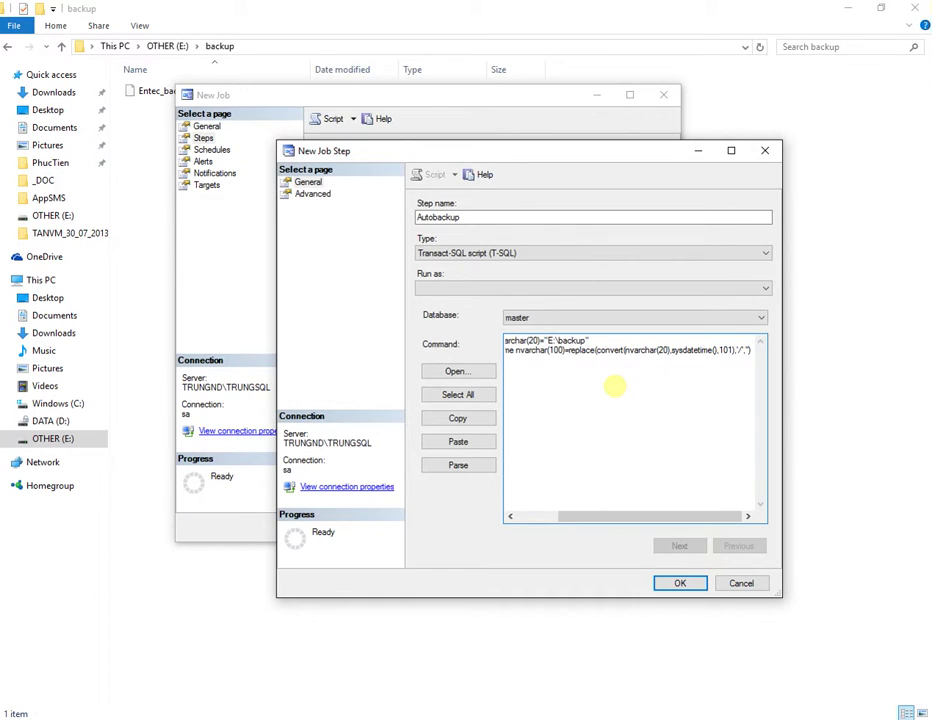
pyautogui.write(' +')
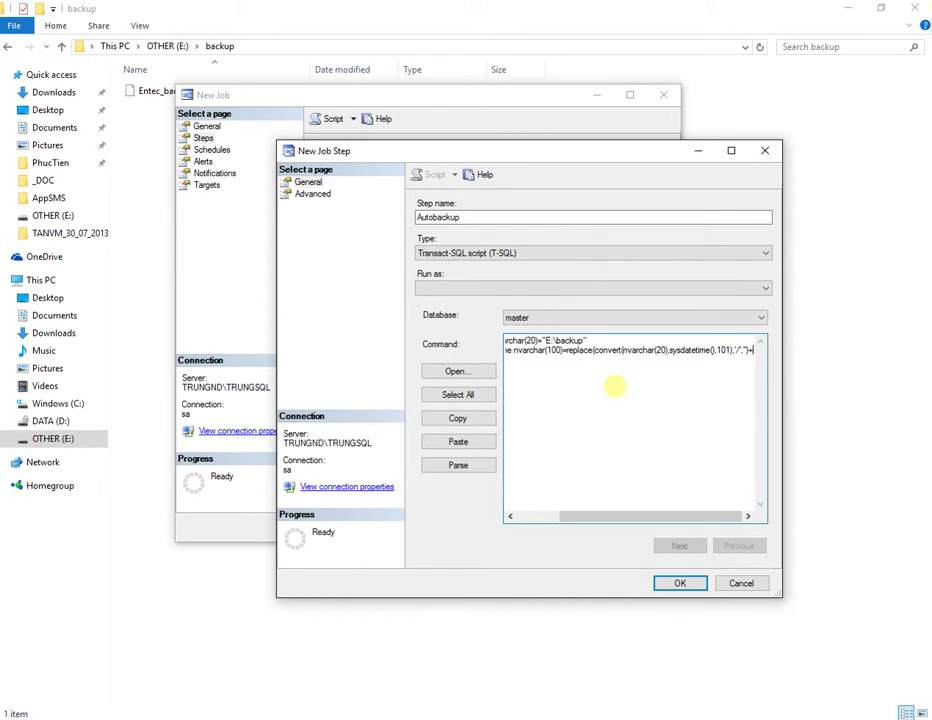
pyautogui.press('BackSpace')
pyautogui.write("'")
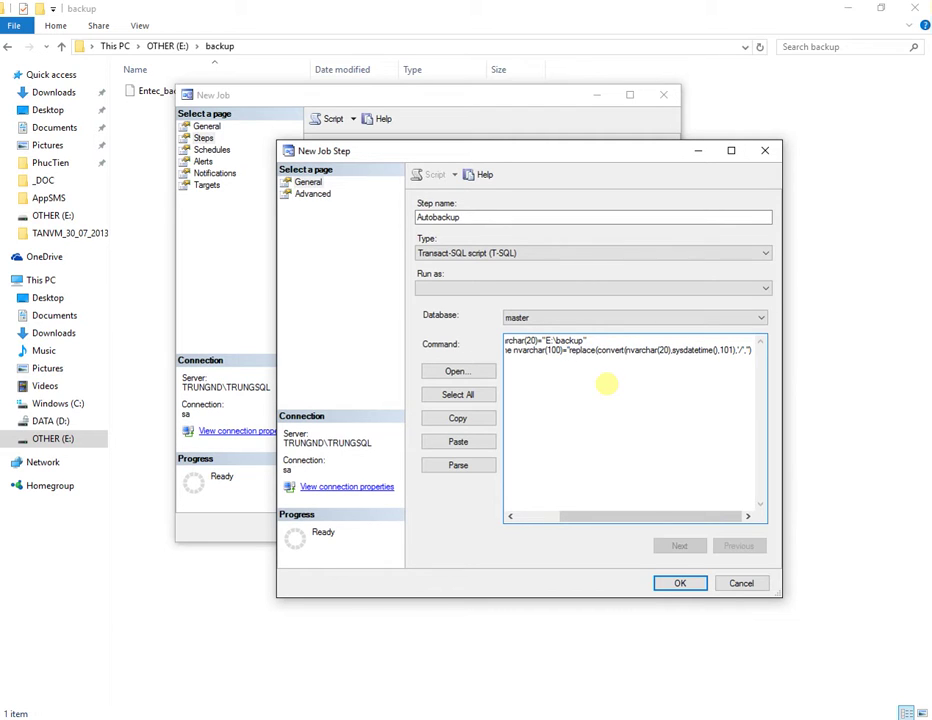
pyautogui.write('Entec')
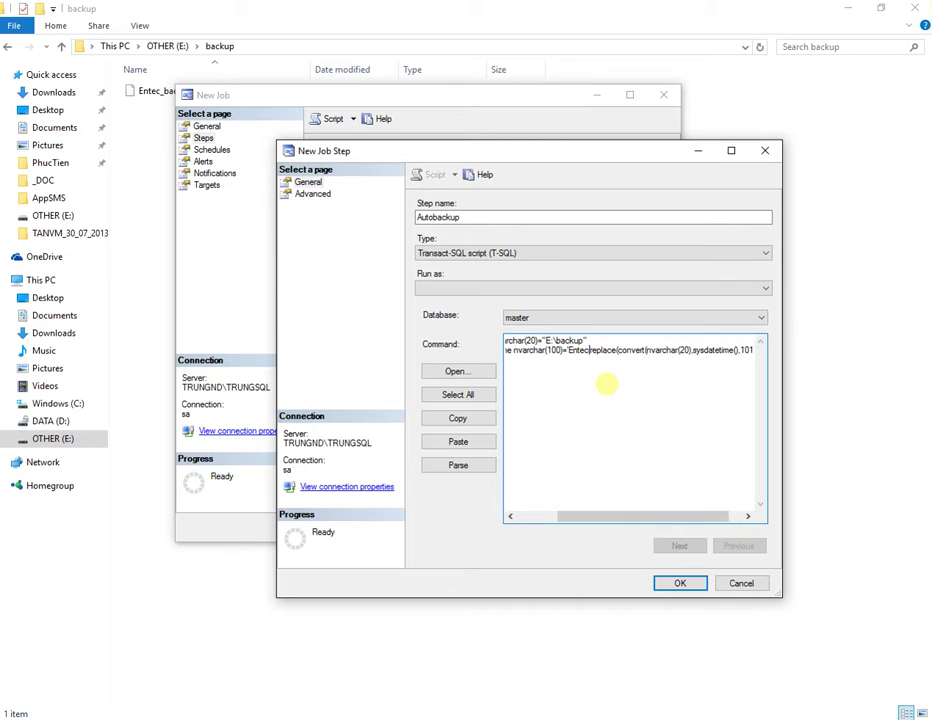
pyautogui.write("'+")
# Step: Check the name Entec used in the command against the server's database list, then return to the job step
pyautogui.press('Left')
pyautogui.hotkey('shift', 'Left')
pyautogui.hotkey('shift', 'Left')
pyautogui.hotkey('shift', 'Left')
pyautogui.hotkey('shift', 'Left')
pyautogui.hotkey('shift', 'Left')
pyautogui.hotkey('shift', 'Left')
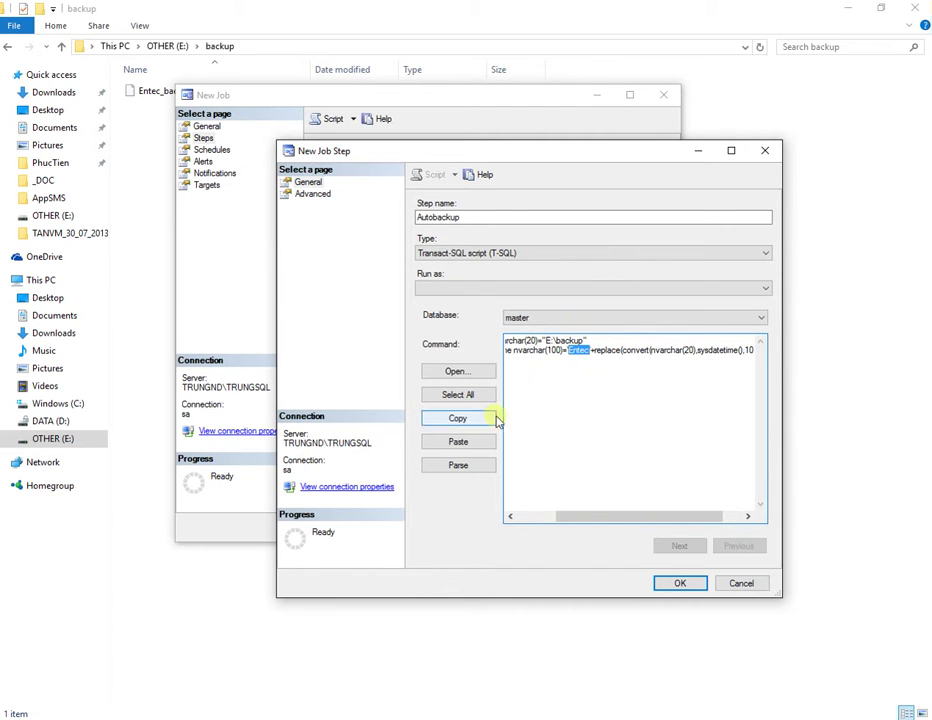
pyautogui.click(277, 697)
pyautogui.click(232, 675)
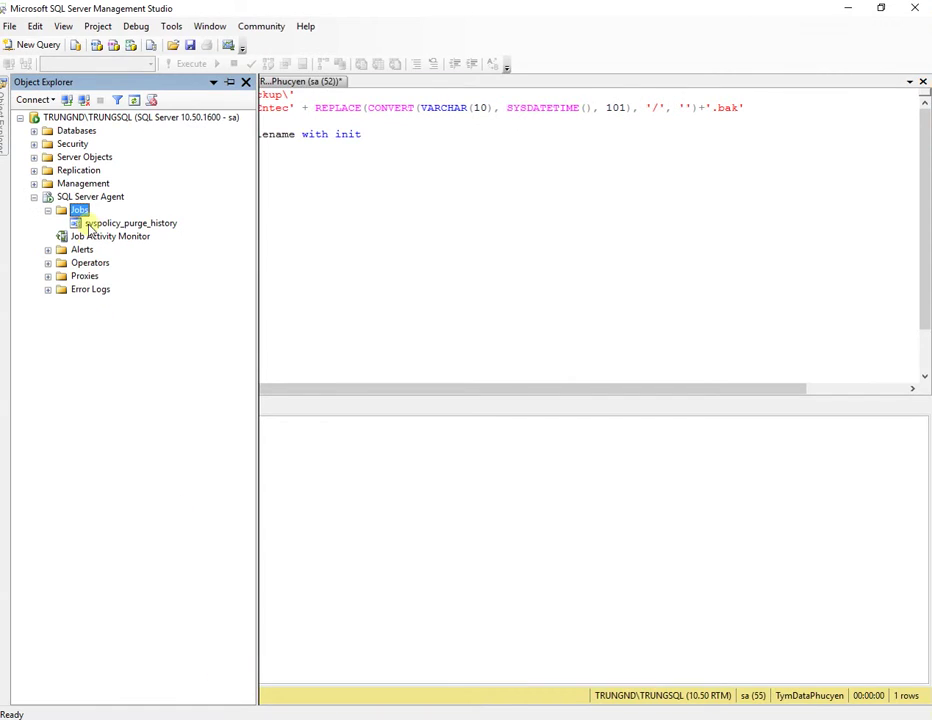
pyautogui.click(34, 130)
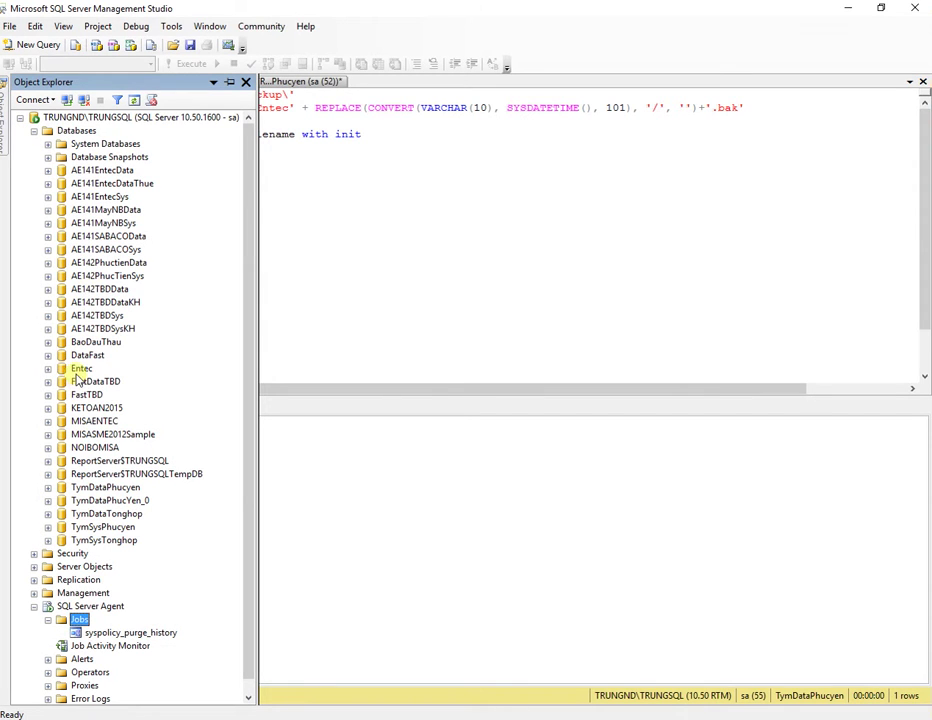
pyautogui.click(78, 368)
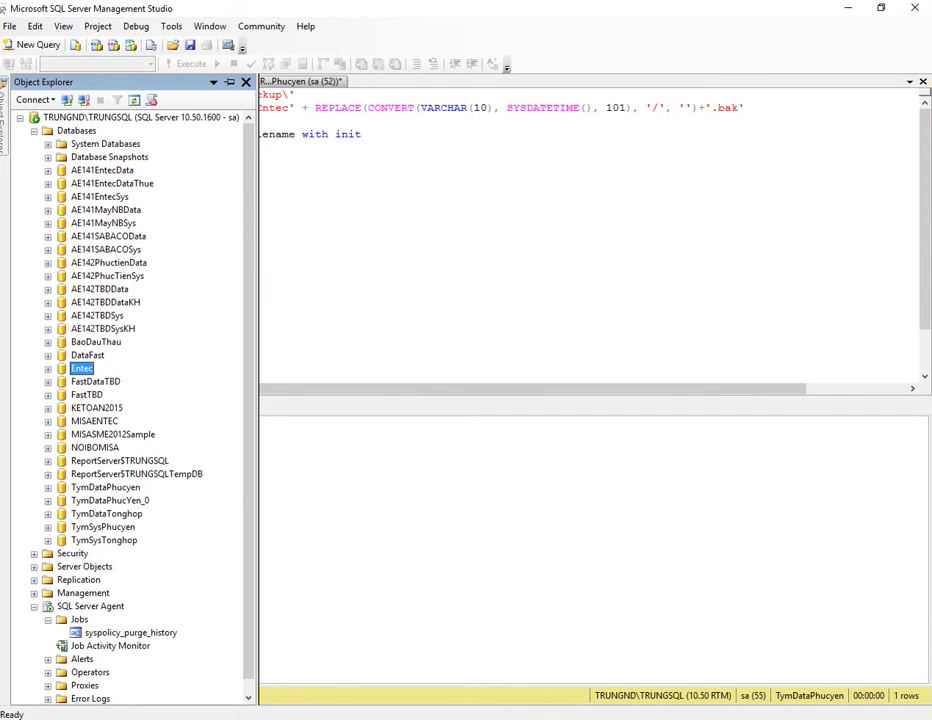
pyautogui.click(531, 666)
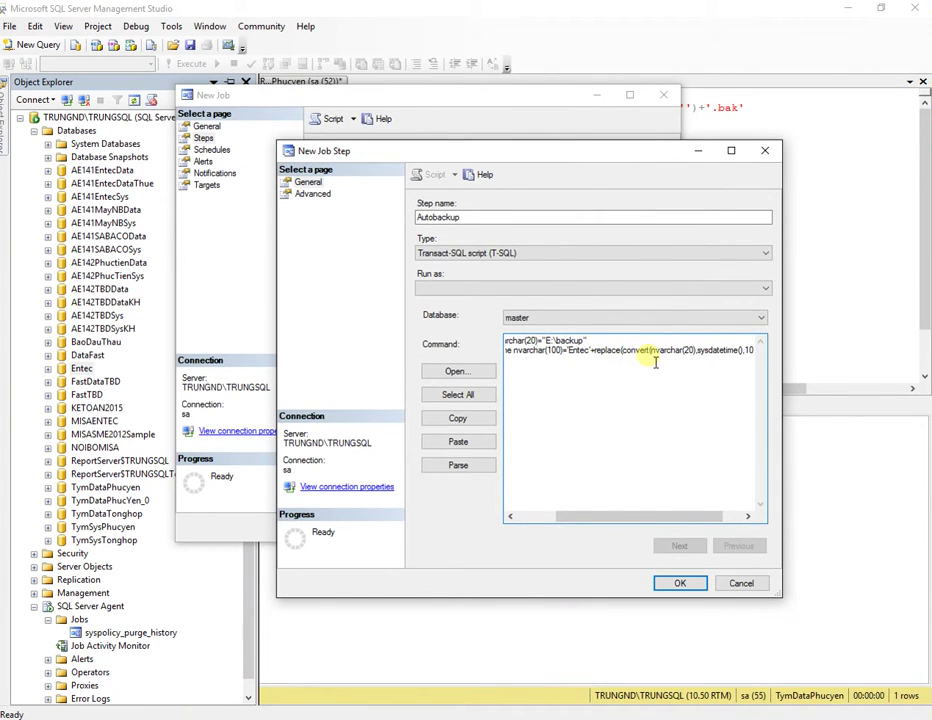
pyautogui.press('End')
pyautogui.write("+'")
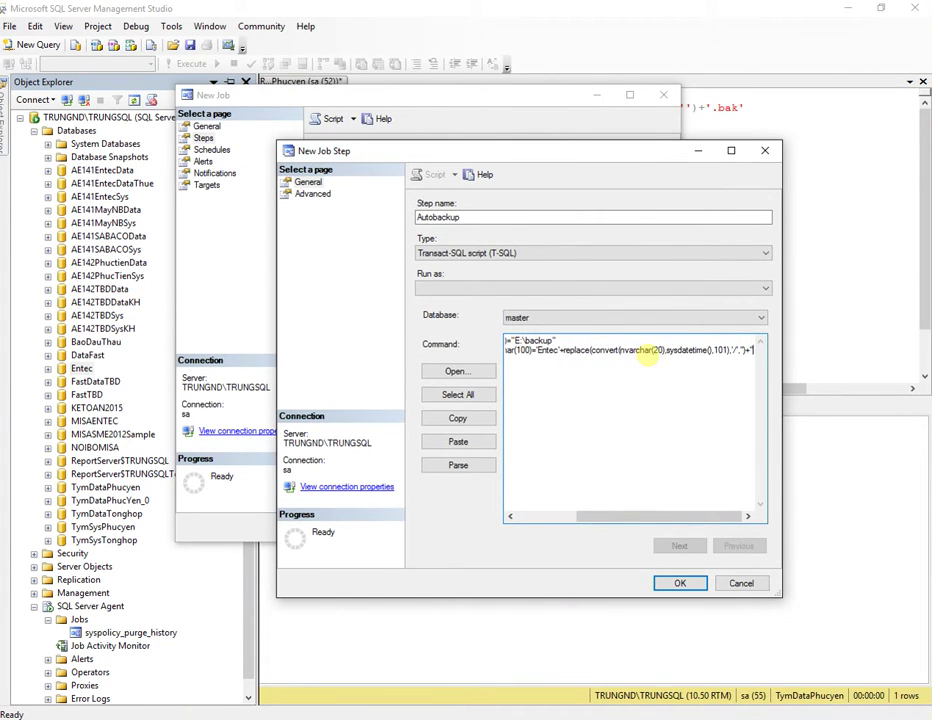
pyautogui.write(".bak'")
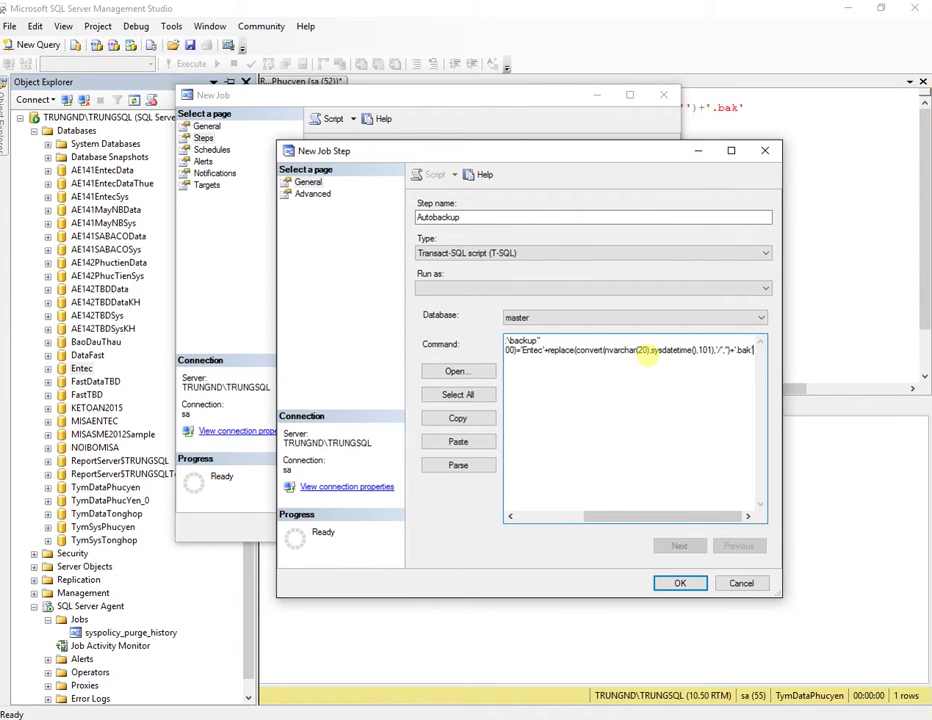
pyautogui.press('Return')
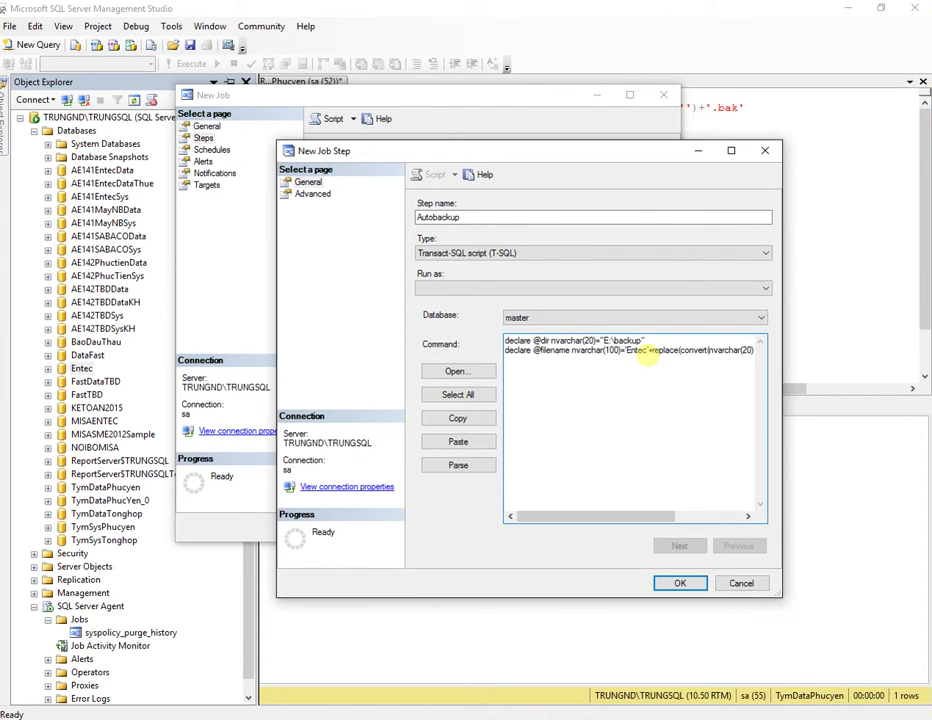
pyautogui.write('backup')
pyautogui.press('BackSpace')
pyautogui.press('BackSpace')
pyautogui.write('up databs')
pyautogui.press('BackSpace')
pyautogui.write('se')
pyautogui.press('BackSpace')
pyautogui.press('BackSpace')
pyautogui.write('ase Entec to')
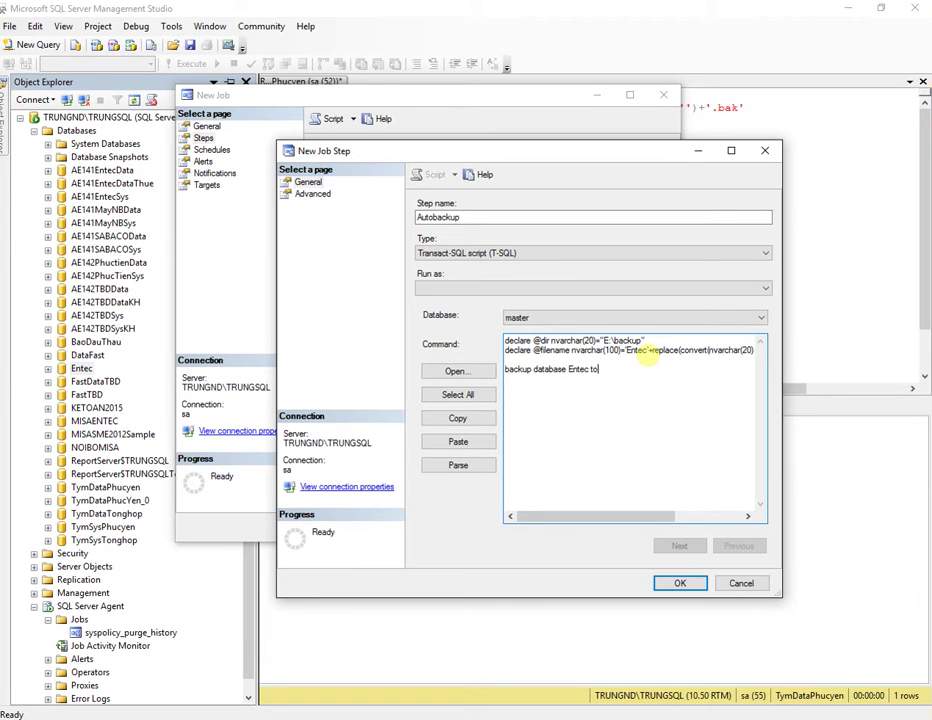
pyautogui.write(' disk=@dir+@filename')
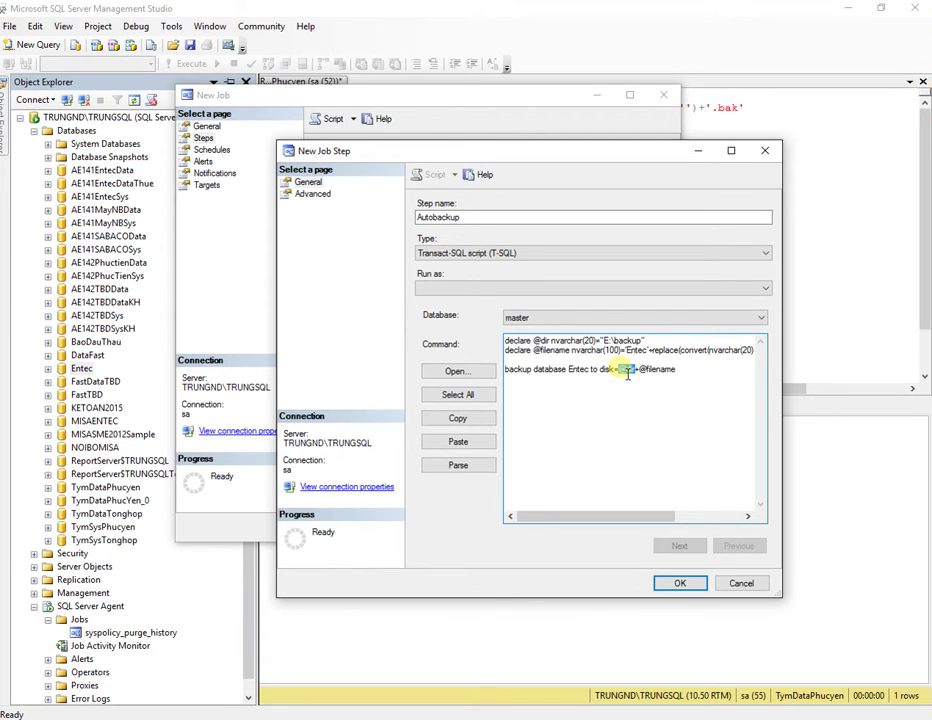
pyautogui.write('@dir+')
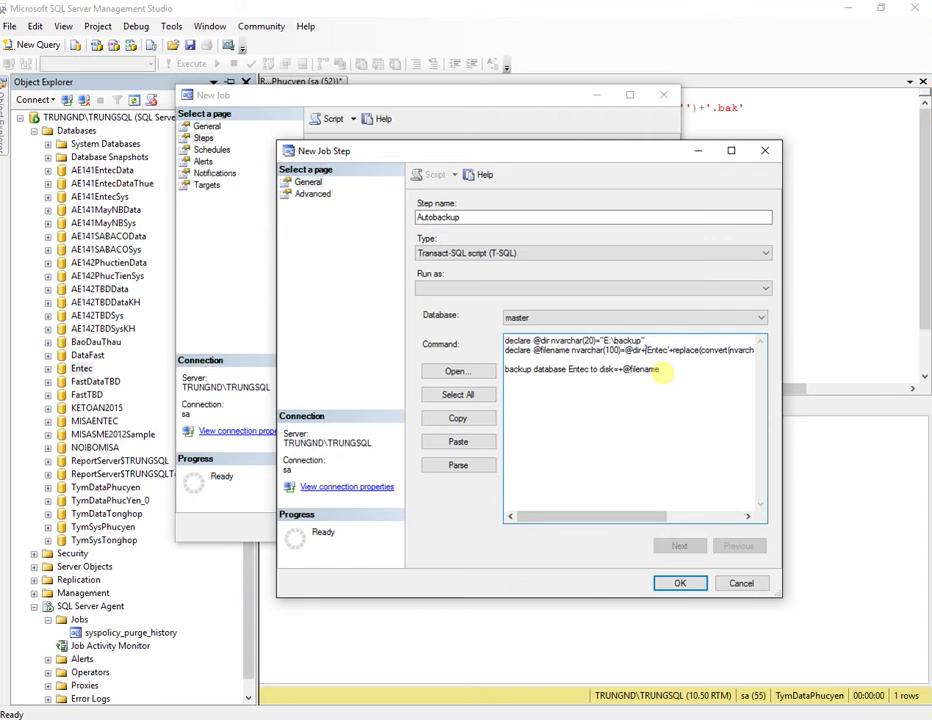
pyautogui.doubleClick(551, 351)
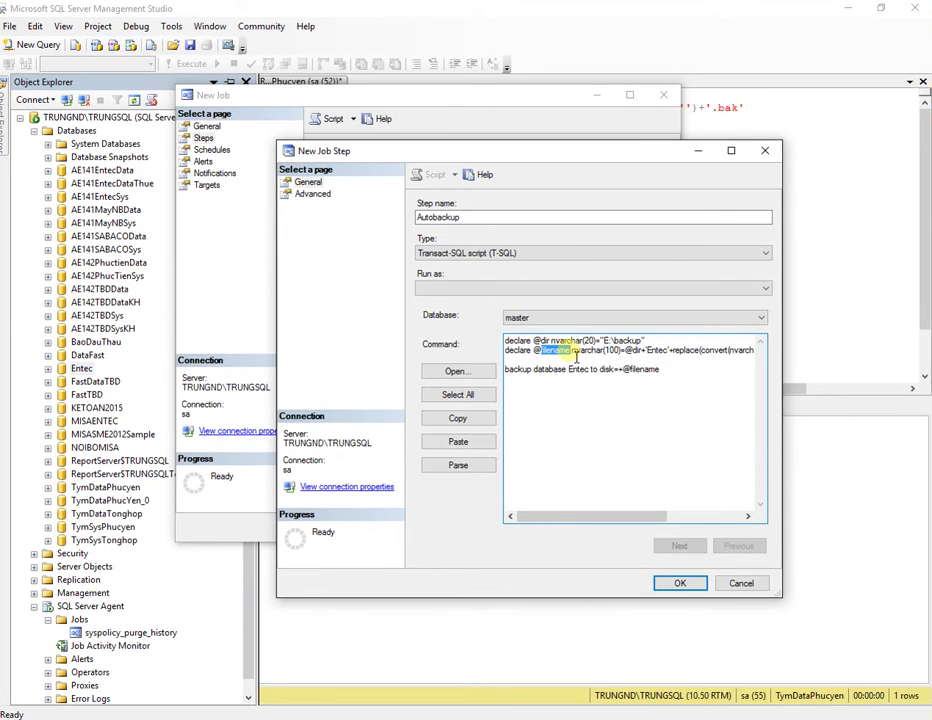
pyautogui.write('path')
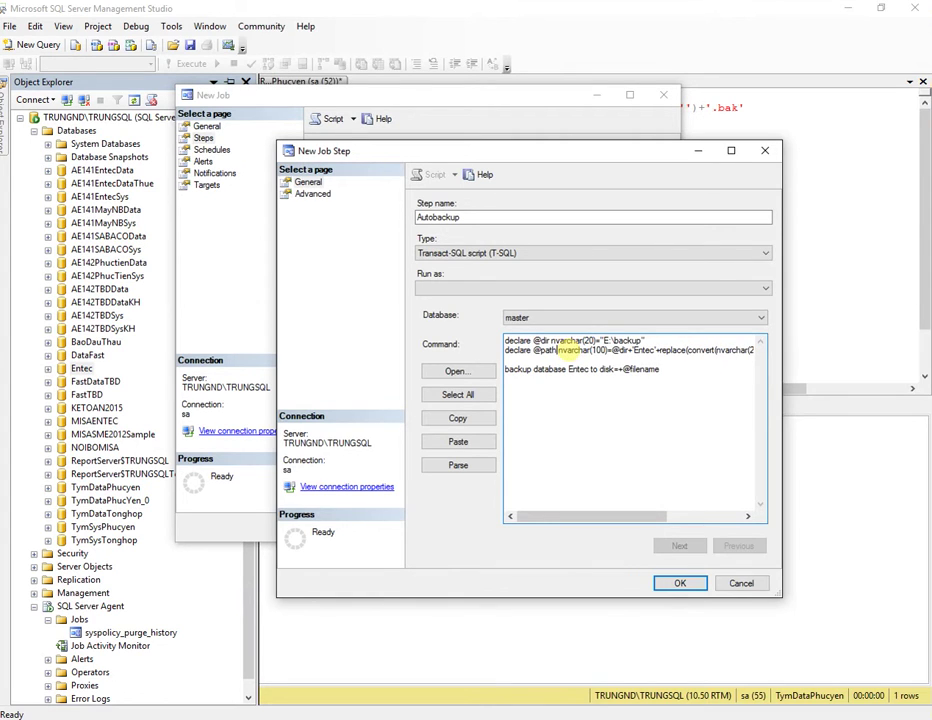
pyautogui.moveTo(619, 369); pyautogui.dragTo(690, 402)
pyautogui.write('@')
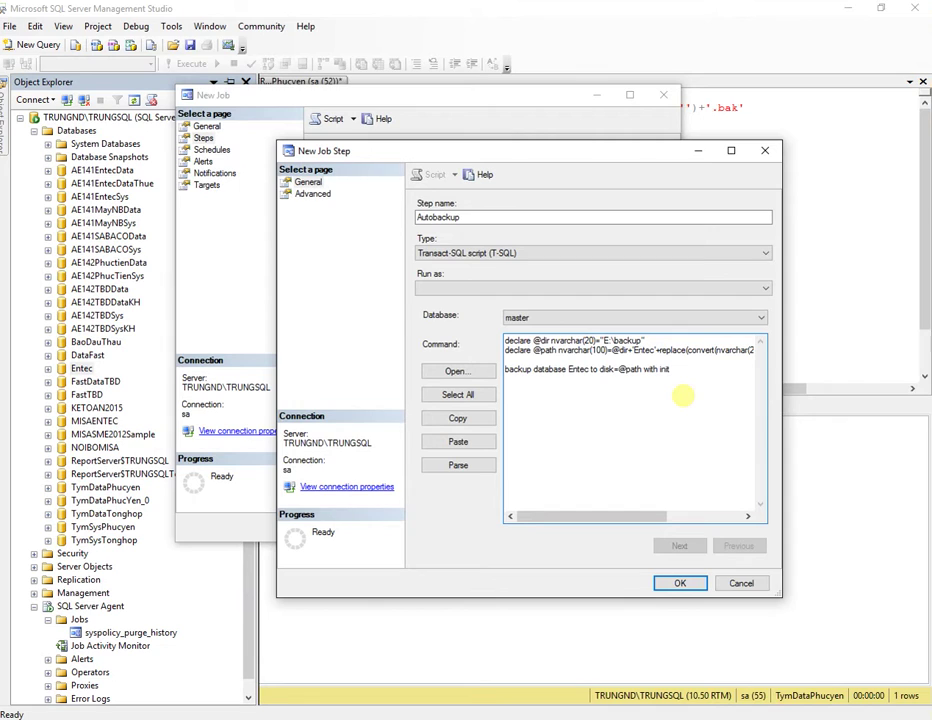
pyautogui.moveTo(682, 371); pyautogui.dragTo(510, 342)
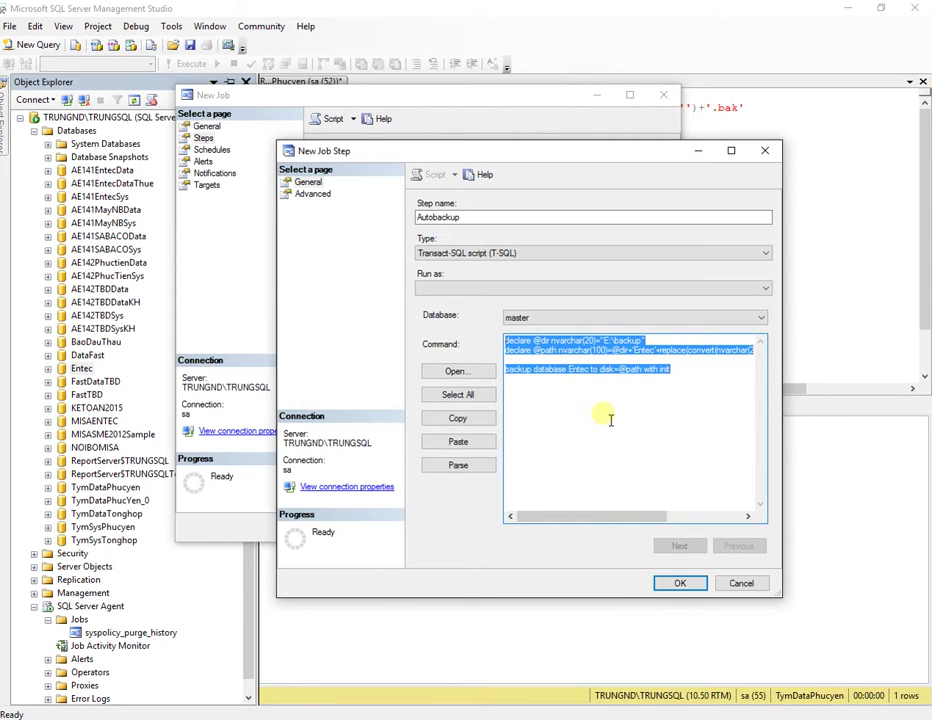
pyautogui.click(681, 582)
# Step: Add a recurring job schedule named Autobackup that occurs daily, once at 5:00:00 PM
pyautogui.click(207, 140)
pyautogui.click(211, 148)
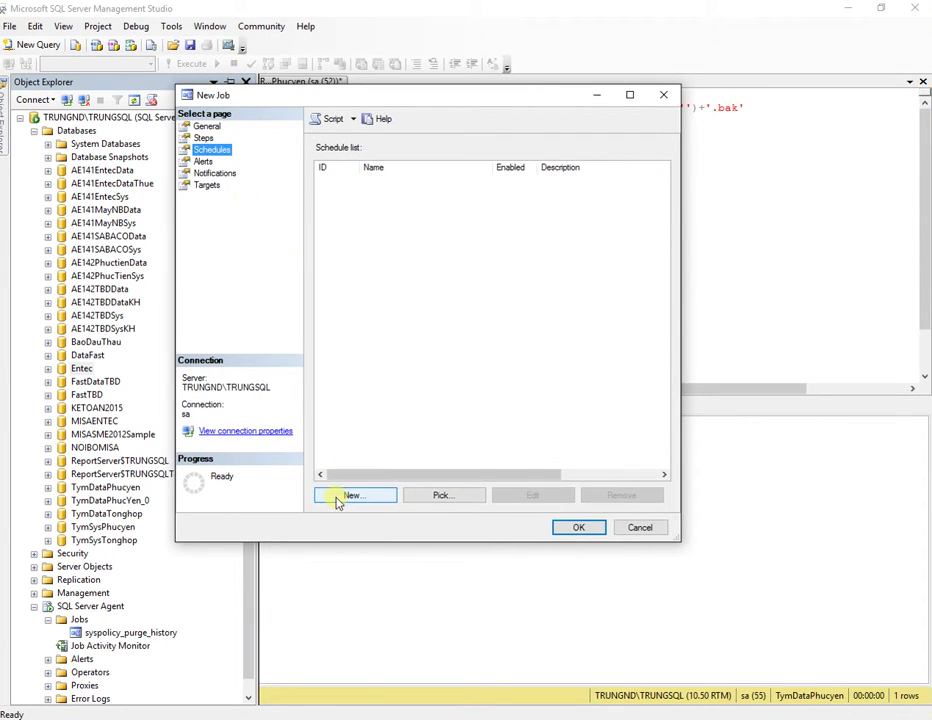
pyautogui.click(365, 495)
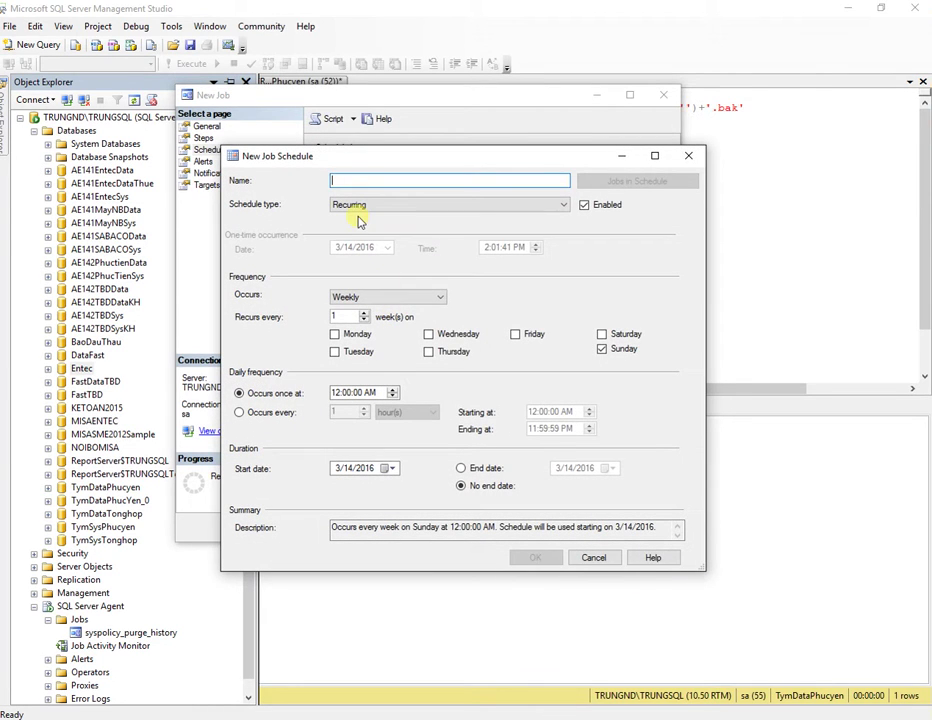
pyautogui.write('Autobackup')
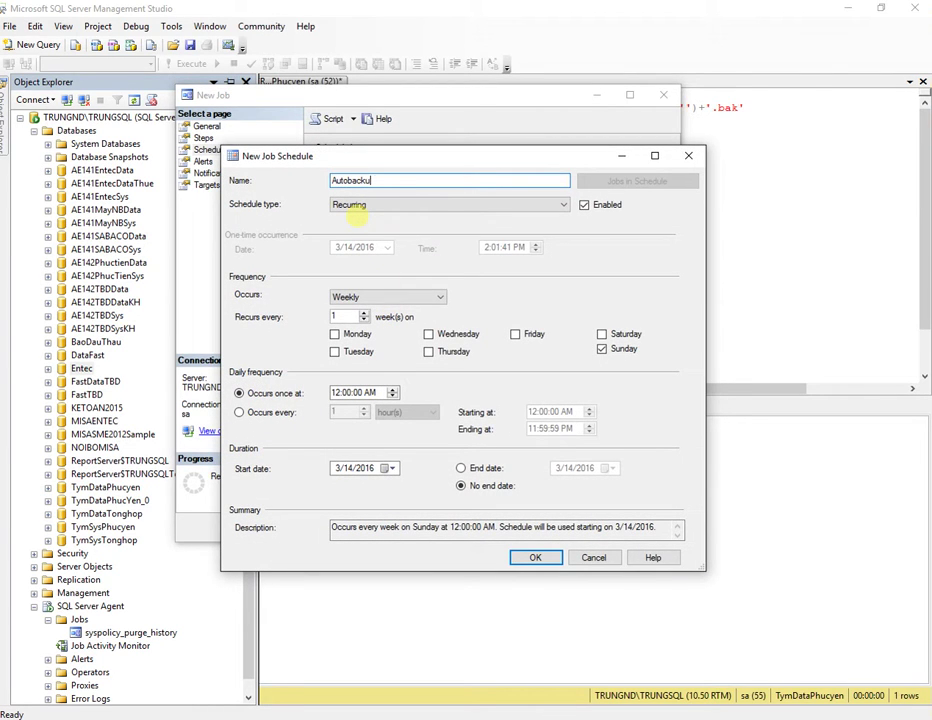
pyautogui.click(378, 299)
pyautogui.click(372, 309)
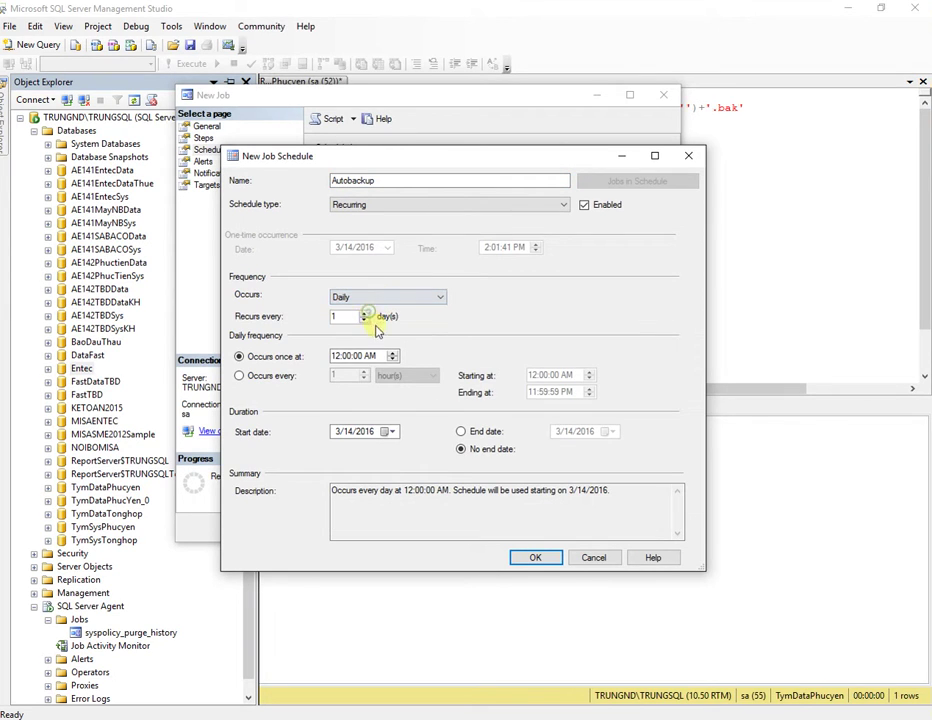
pyautogui.click(337, 357)
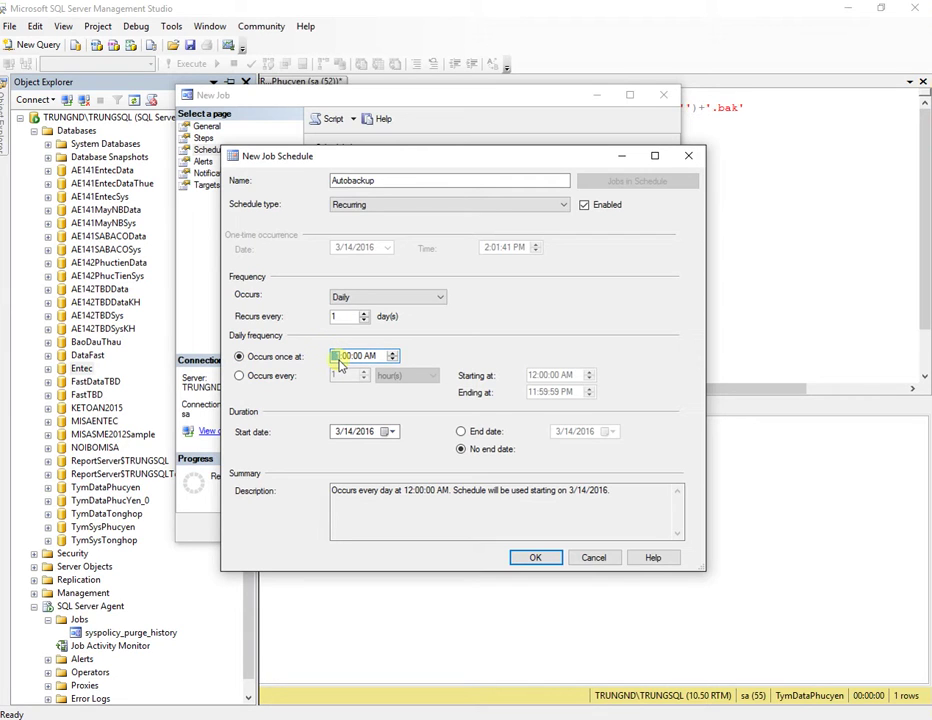
pyautogui.write('17')
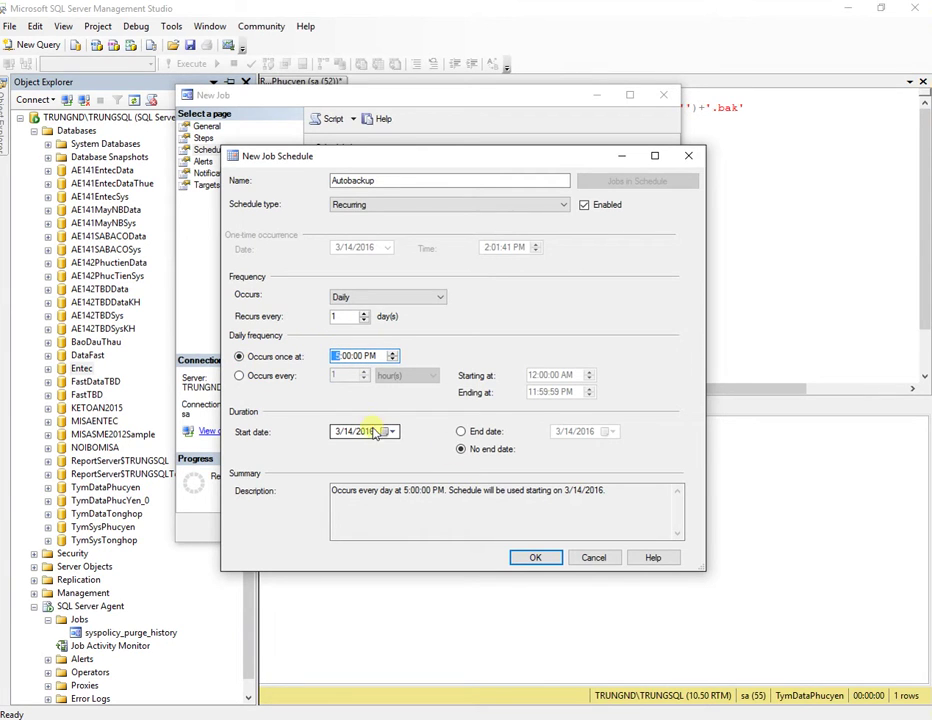
pyautogui.click(538, 558)
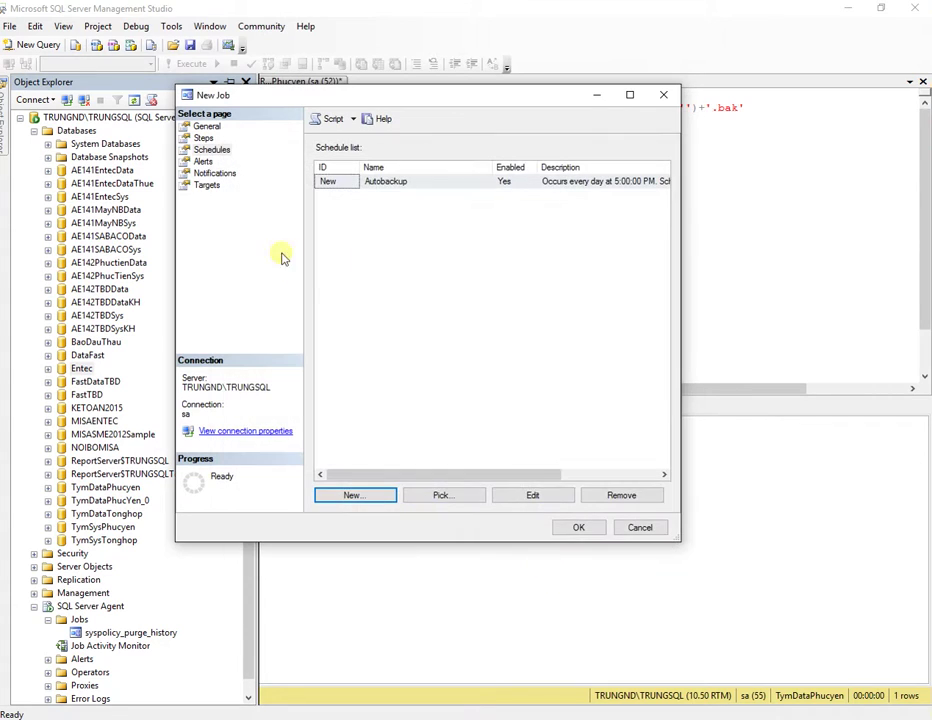
# Step: Review the job's alerts, notifications, targets and steps, and create the job with these settings
pyautogui.click(203, 161)
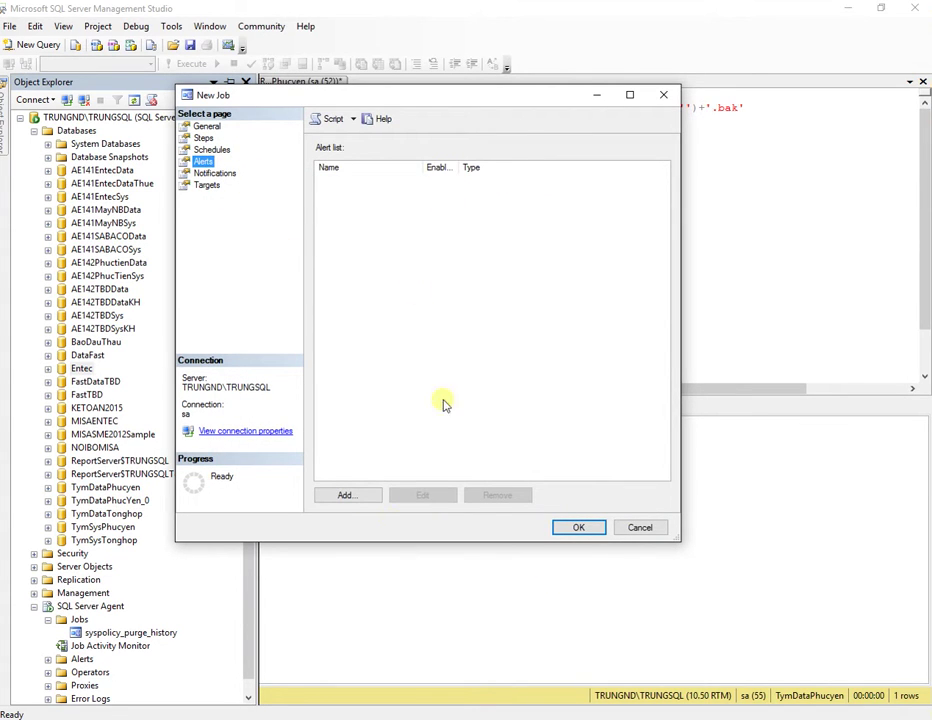
pyautogui.click(212, 173)
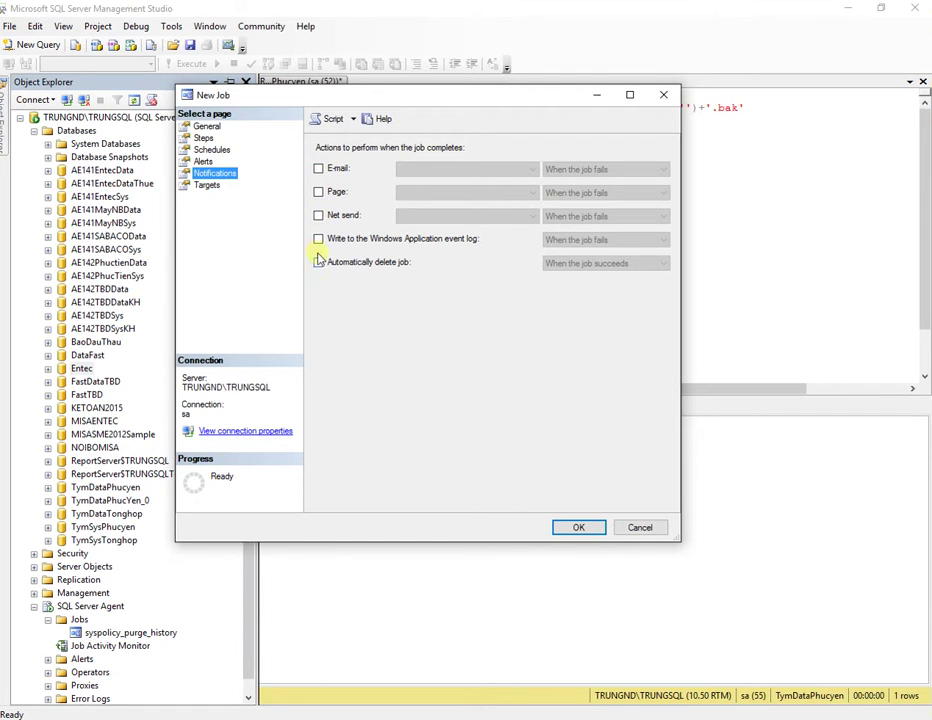
pyautogui.click(207, 185)
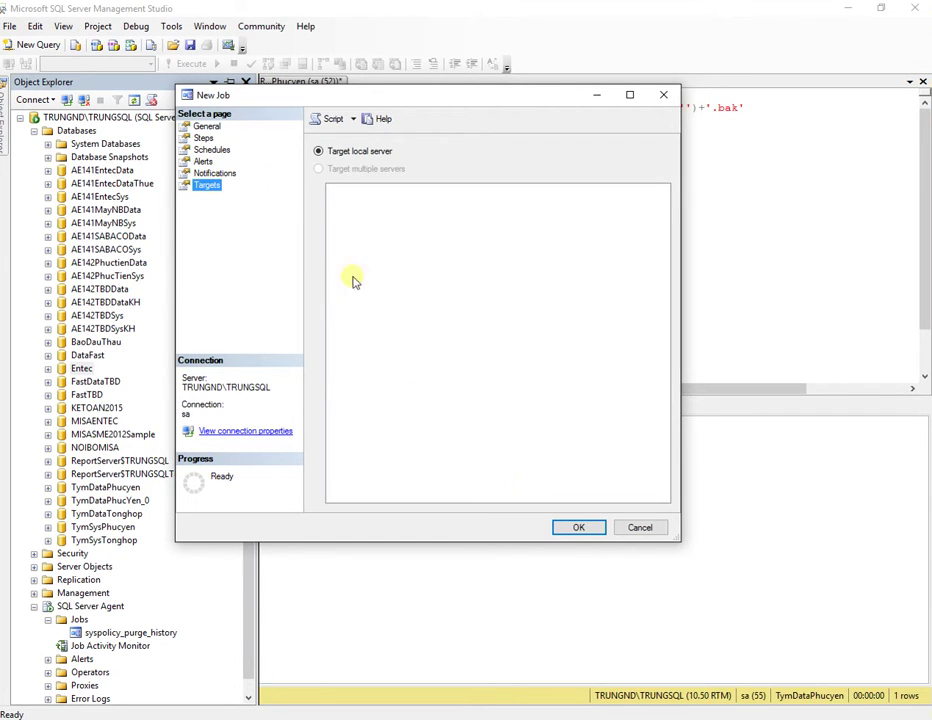
pyautogui.click(203, 137)
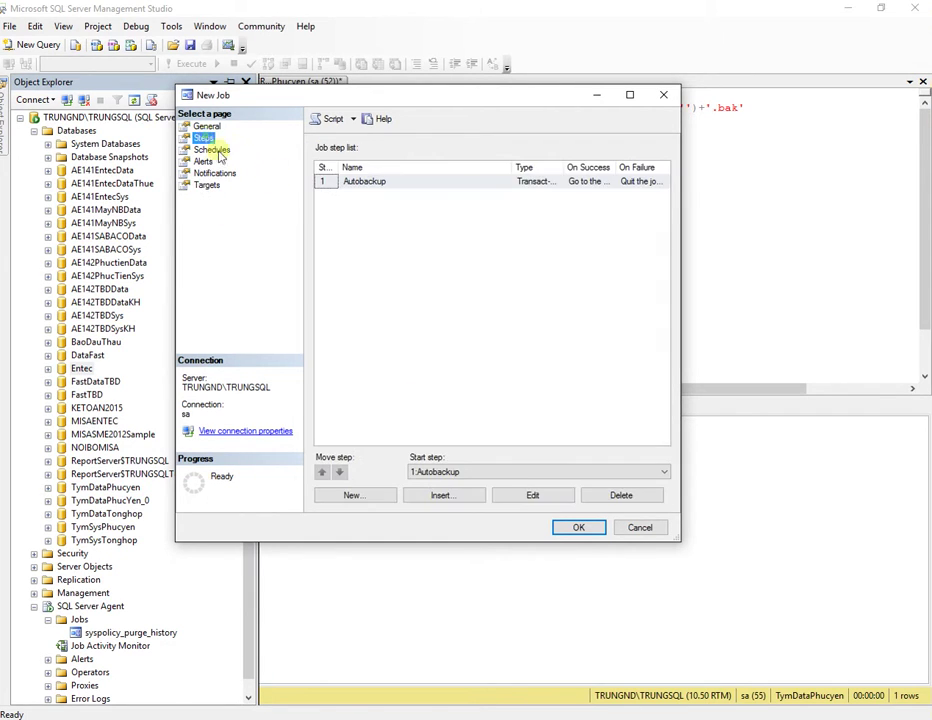
pyautogui.click(580, 528)
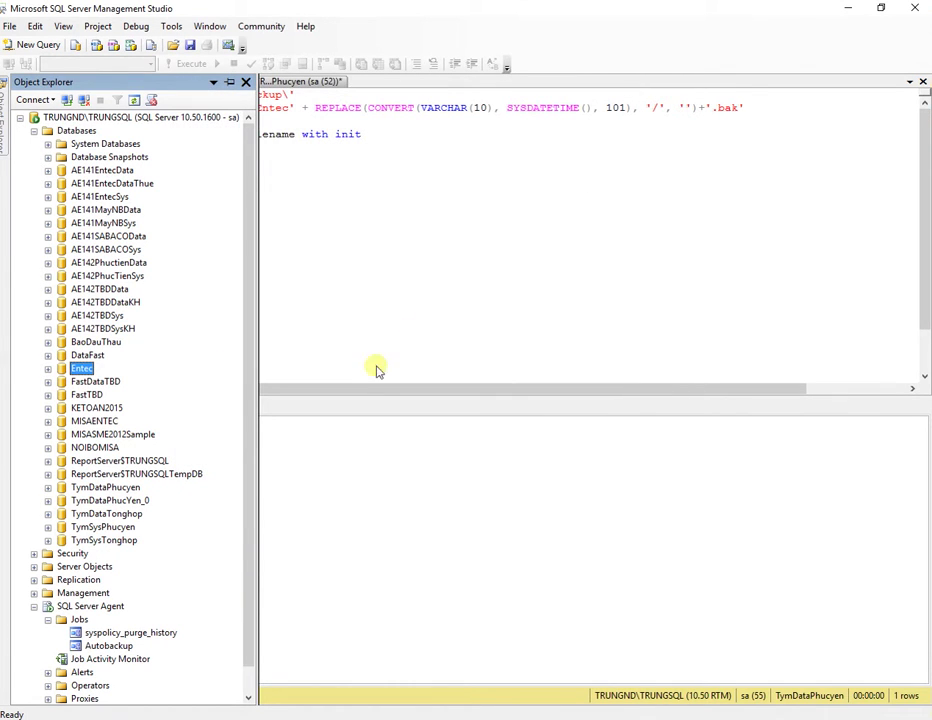
# Step: Replace all the text in the open SQLQuery2.sql query with the copied job step command
pyautogui.click(437, 178)
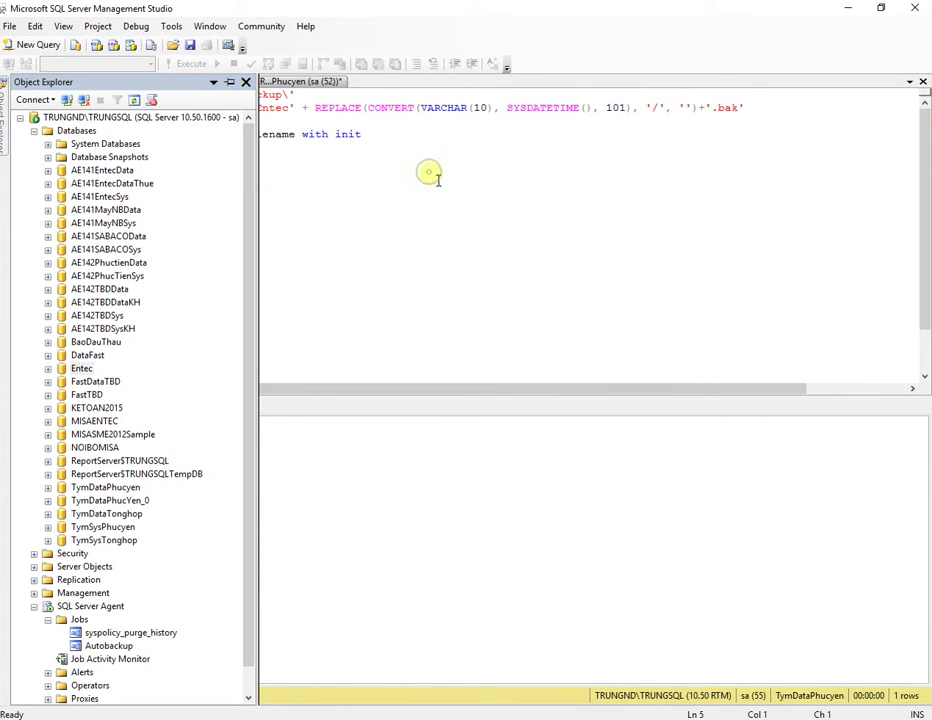
pyautogui.hotkey('ctrl', 'a')
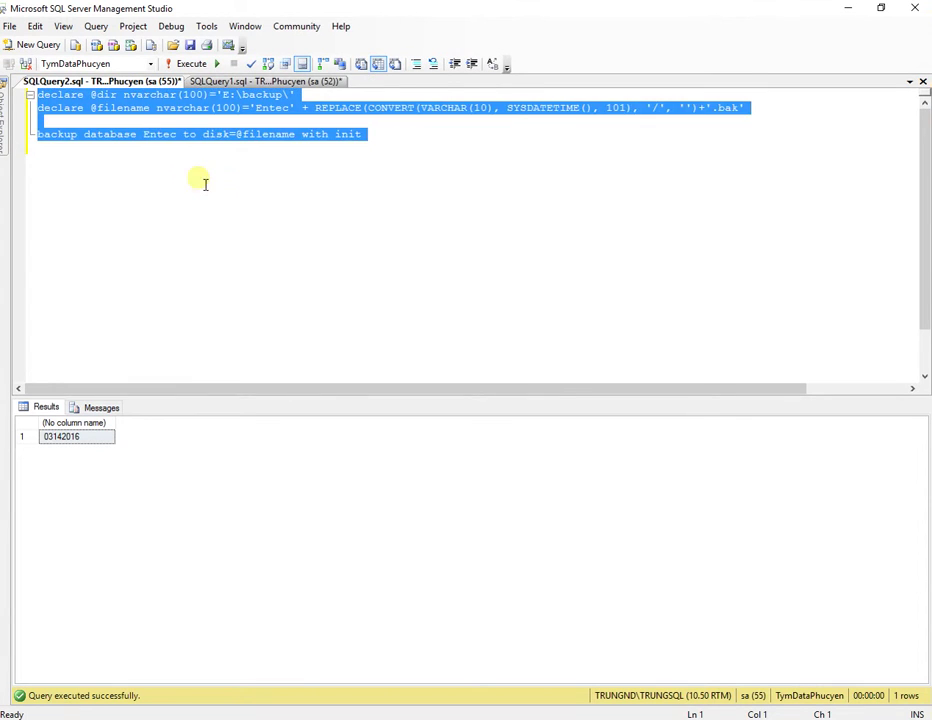
pyautogui.write("declare @dir nvarchar(20)='E:\\backup\\' declare @path nvarchar(100)=@dir+'Entec'+replace(convert(nvarchar(20),sysdatetime(),101),'/','')+'.bak'  backup database Entec to disk=@path with init")
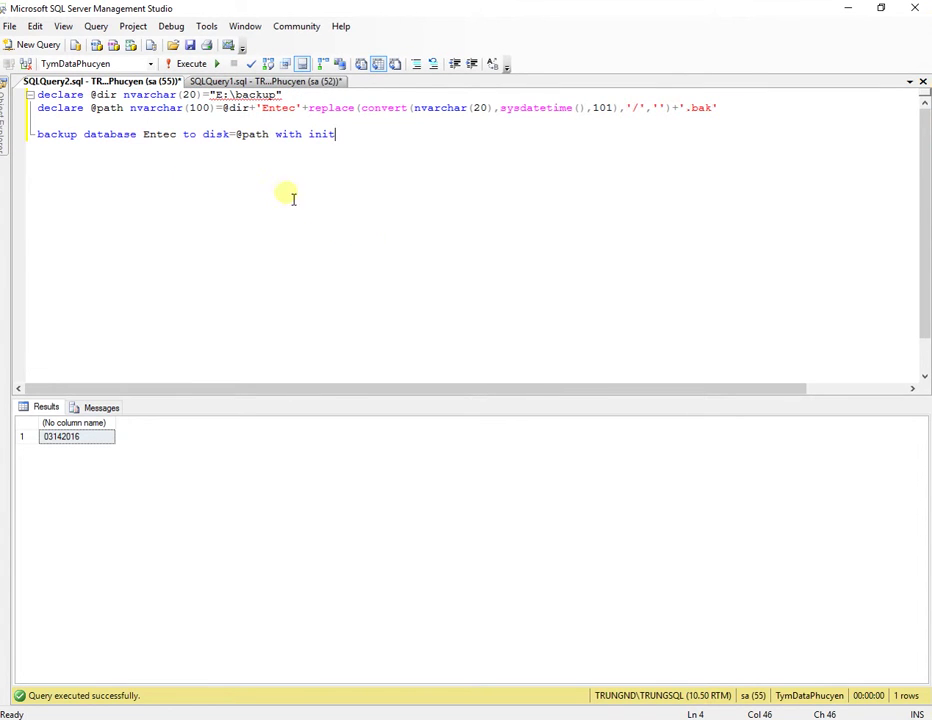
pyautogui.moveTo(218, 98)
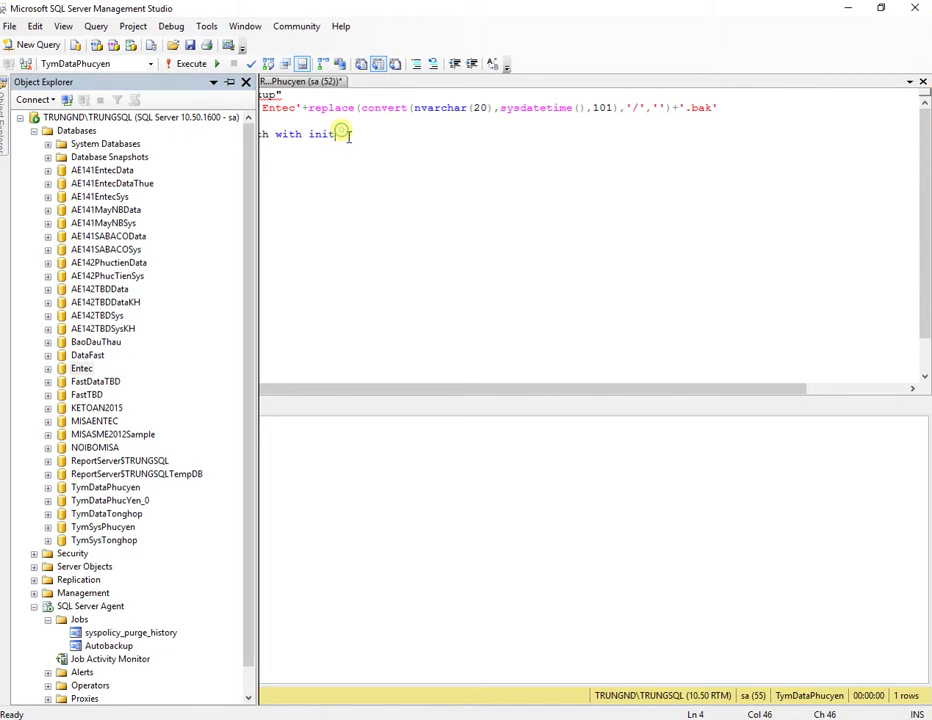
pyautogui.click(209, 96)
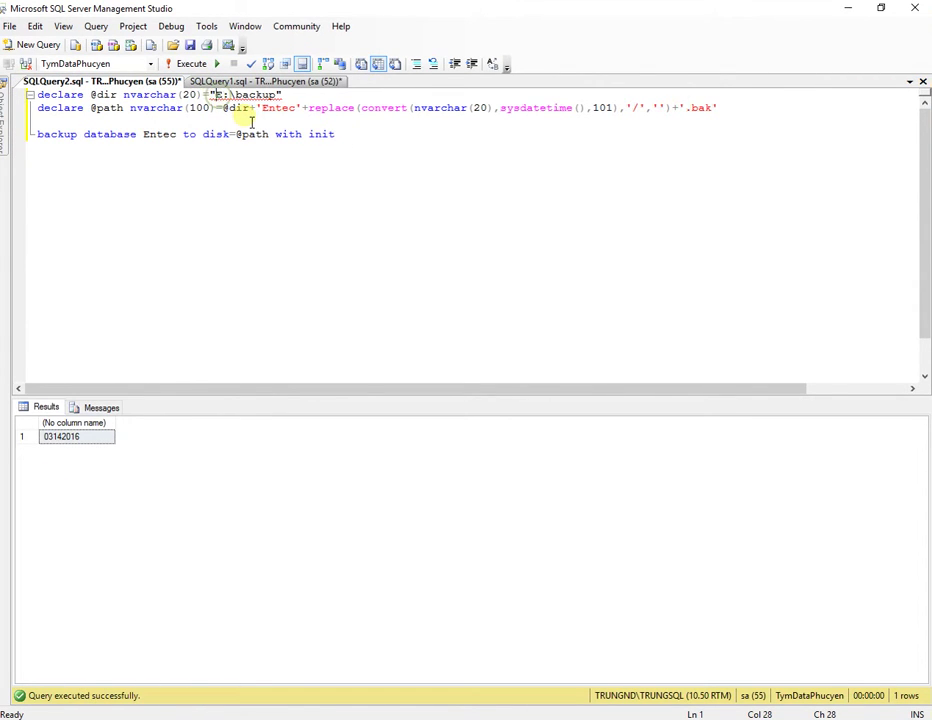
pyautogui.write("'")
pyautogui.click(366, 192)
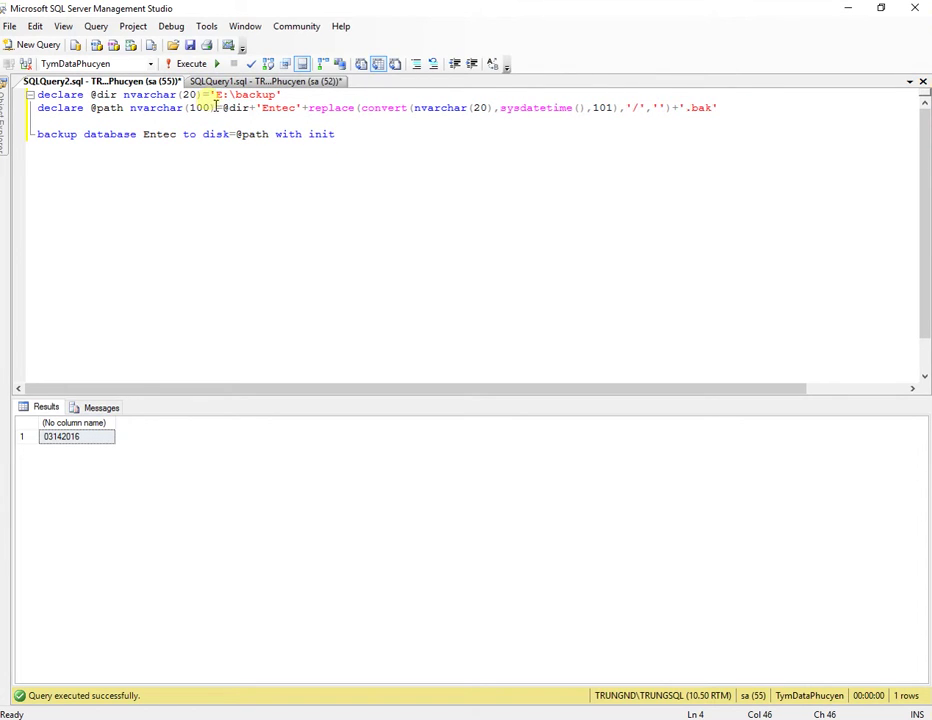
pyautogui.click(276, 134)
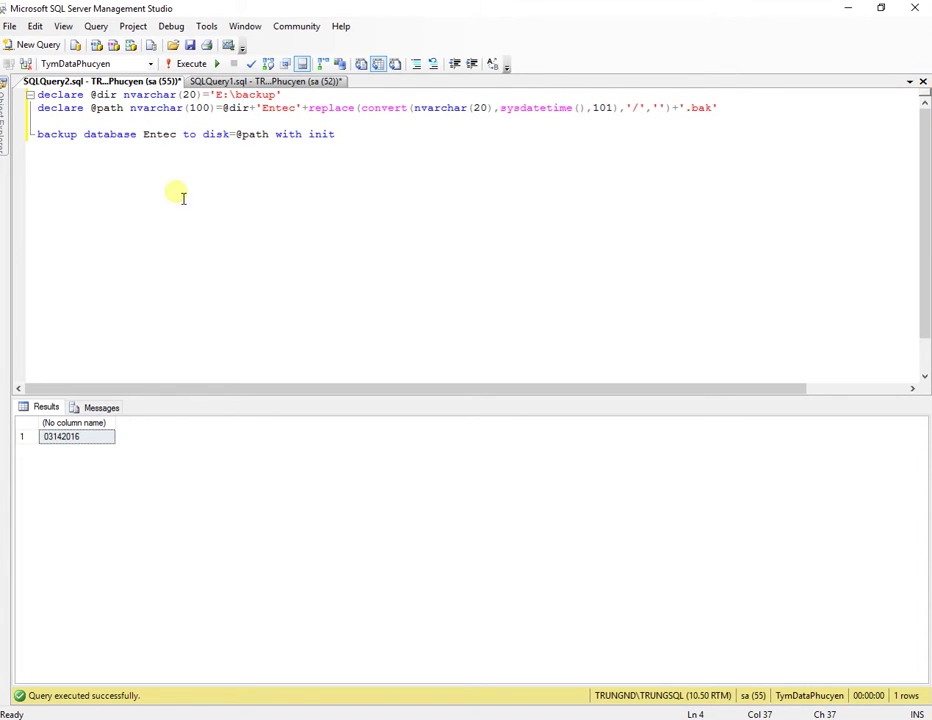
# Step: Collapse the server's database list and open the properties of the Autobackup job
pyautogui.click(5, 112)
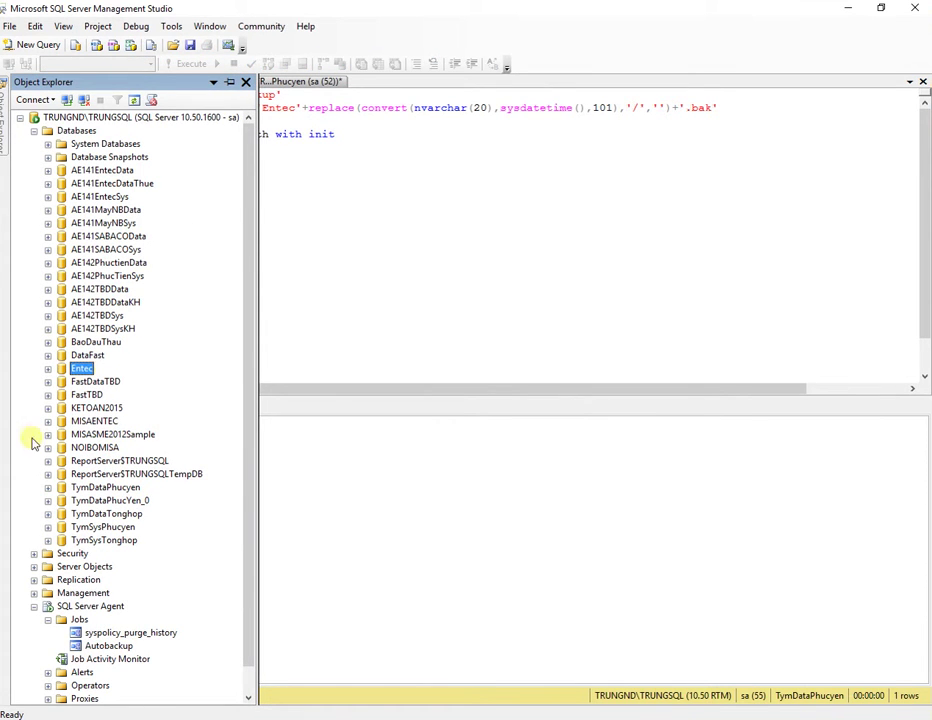
pyautogui.click(34, 130)
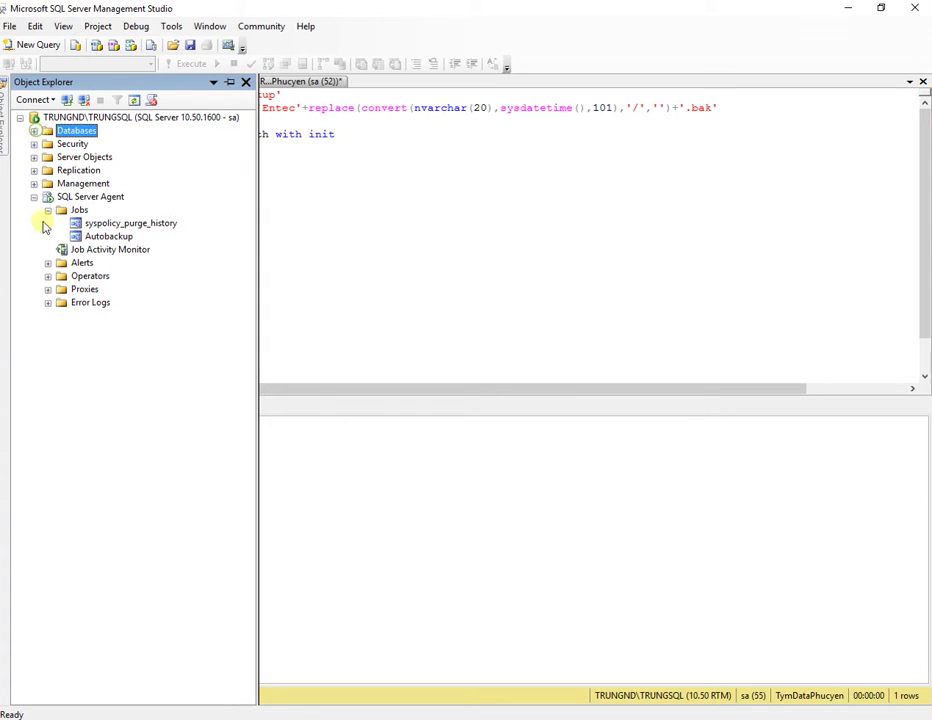
pyautogui.click(105, 236)
pyautogui.rightClick(108, 236)
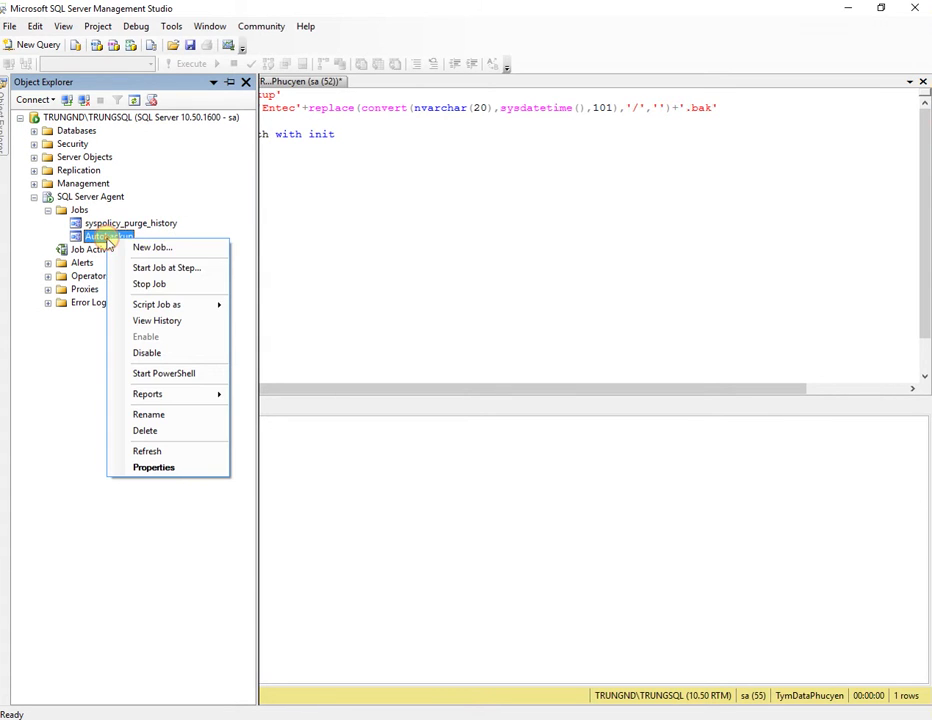
pyautogui.click(160, 467)
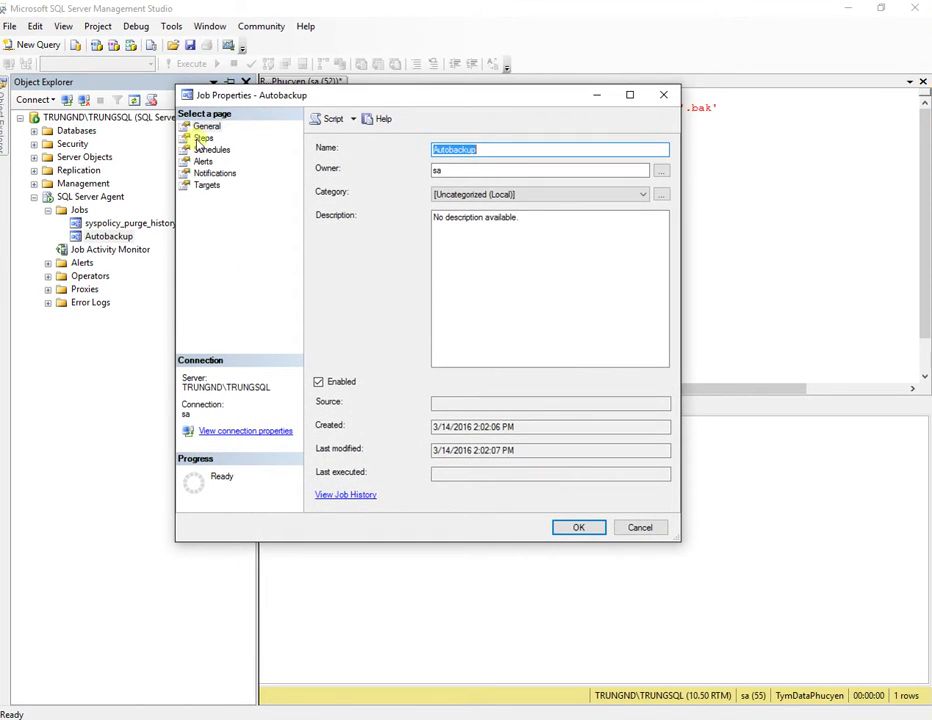
pyautogui.click(203, 138)
pyautogui.click(400, 182)
pyautogui.click(527, 497)
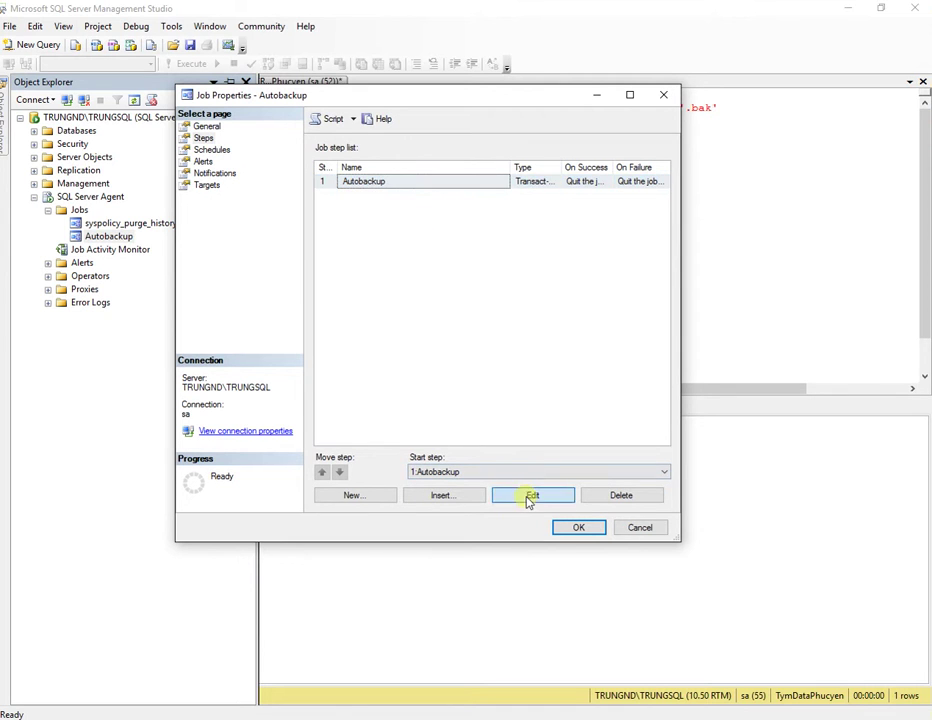
pyautogui.click(650, 340)
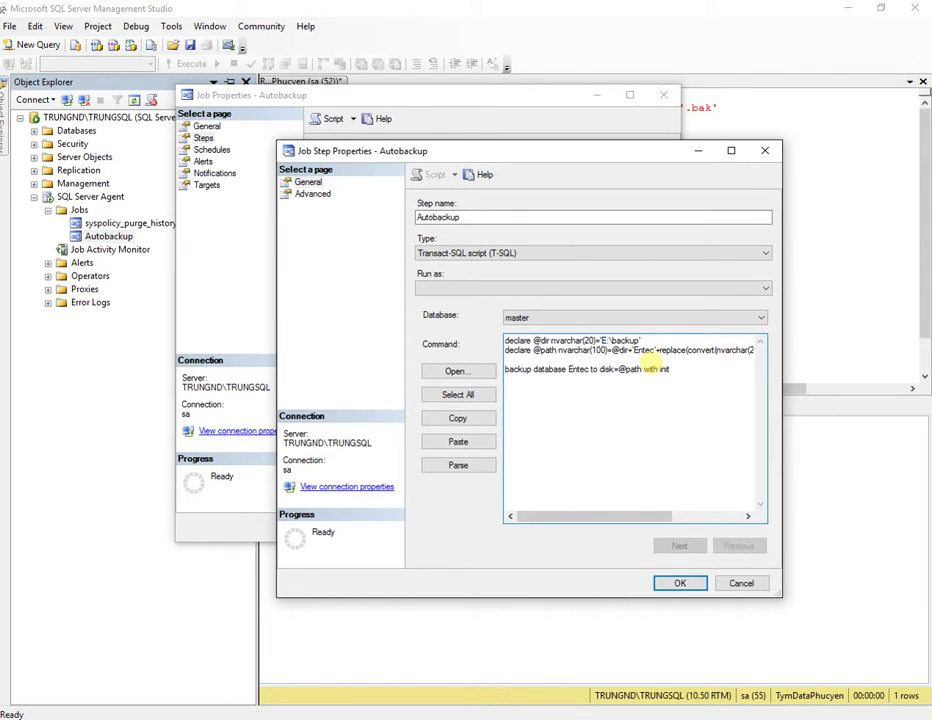
# Step: Accept the edited Autobackup step, save the job's properties, and return to the SQLQuery2.sql query
pyautogui.moveTo(689, 376); pyautogui.dragTo(504, 340)
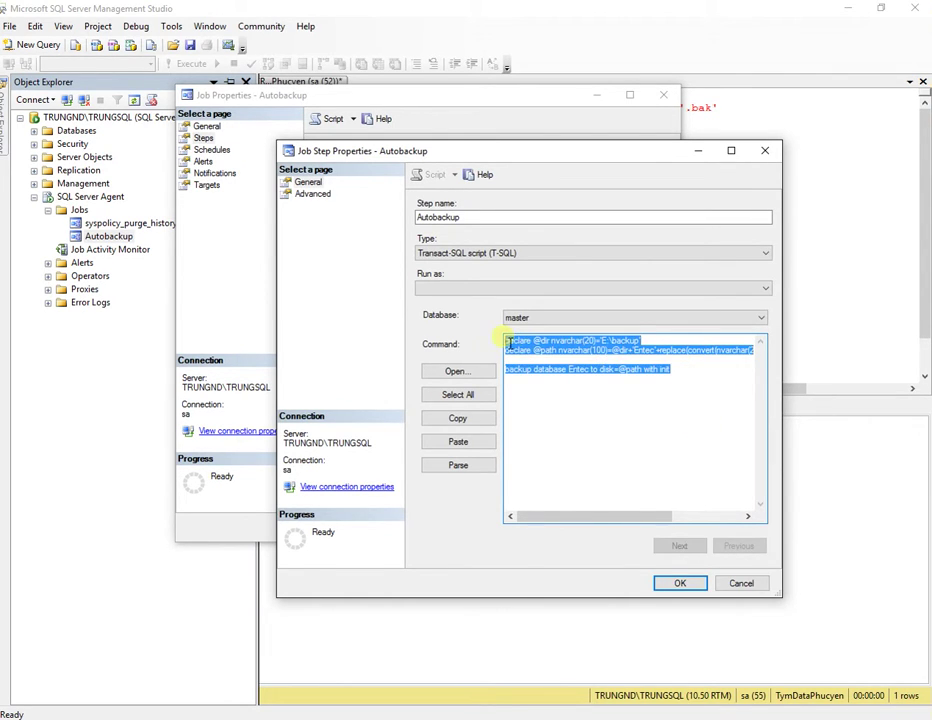
pyautogui.click(677, 585)
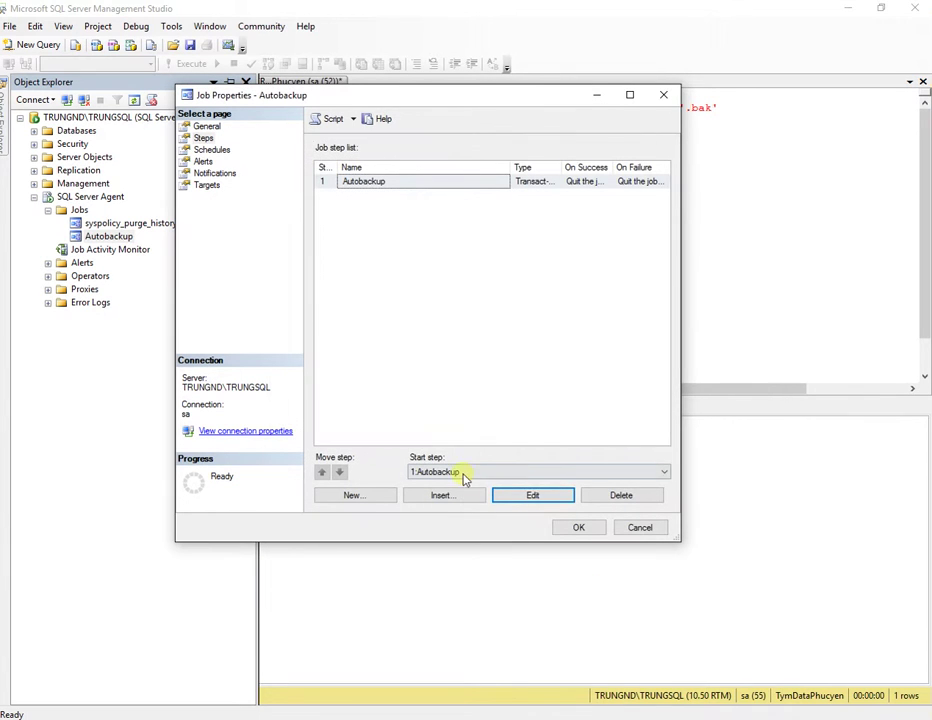
pyautogui.click(572, 530)
pyautogui.click(462, 250)
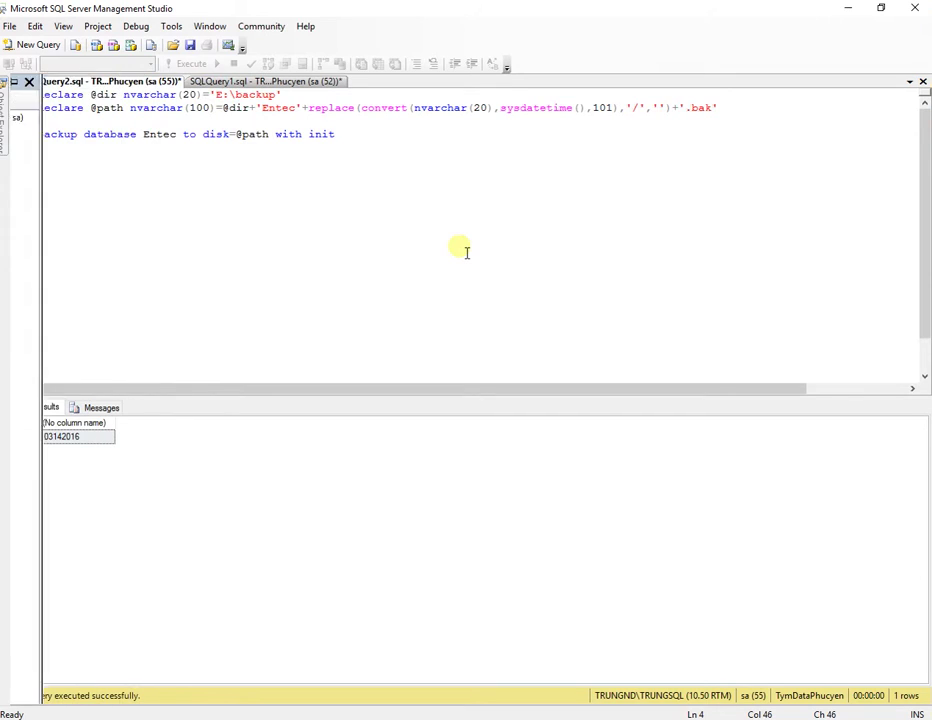
pyautogui.hotkey('ctrl', 'a')
pyautogui.click(466, 252)
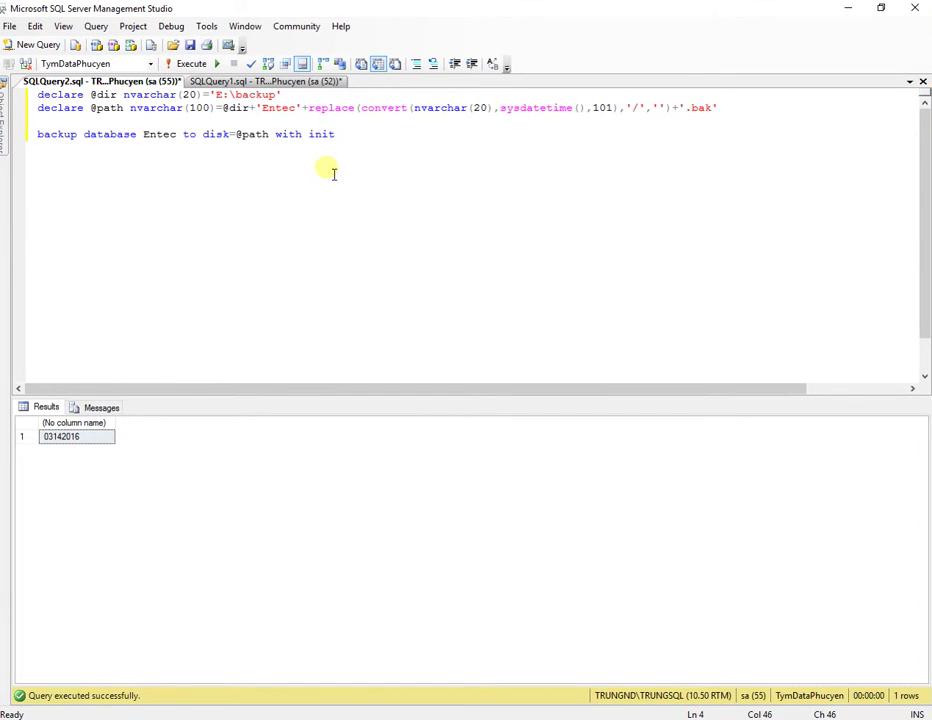
# Step: Start the Autobackup job from the SQL Server Agent jobs to test the backup command
pyautogui.moveTo(4, 120)
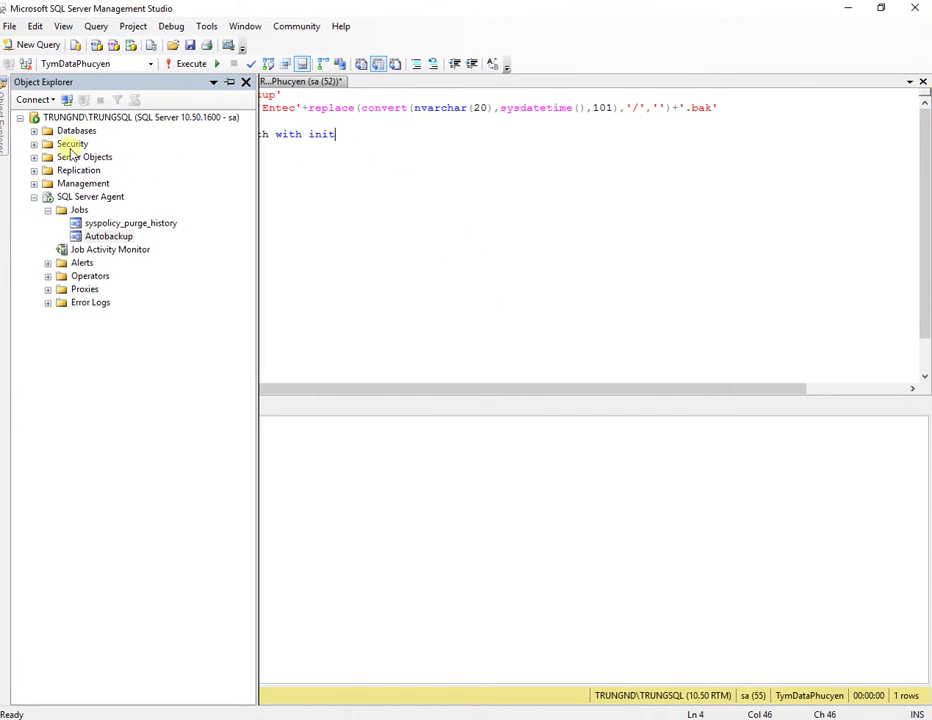
pyautogui.click(93, 236)
pyautogui.rightClick(93, 236)
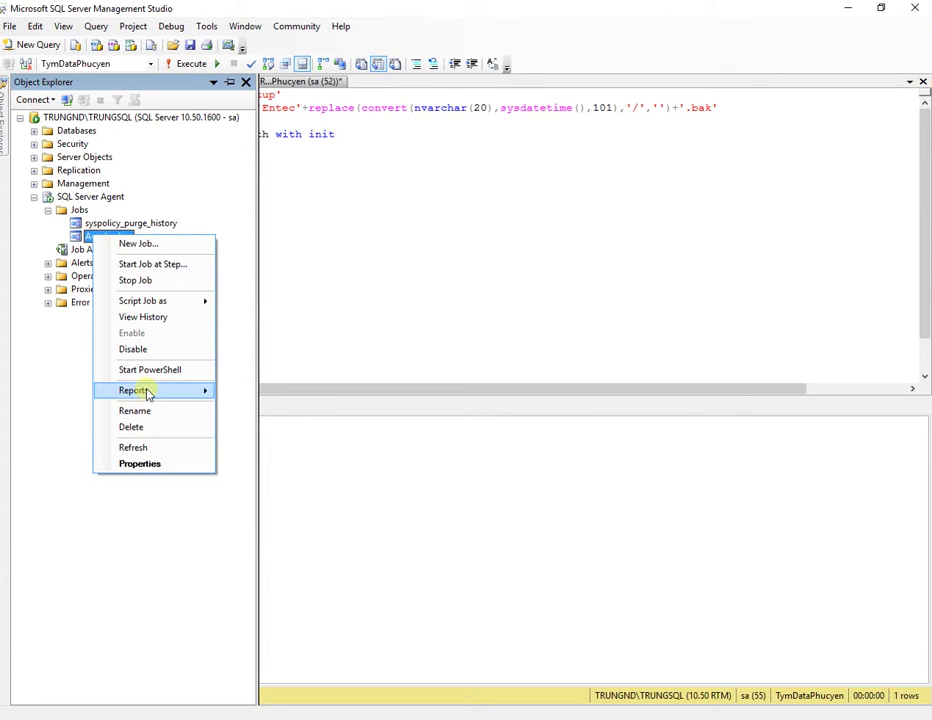
pyautogui.moveTo(147, 392)
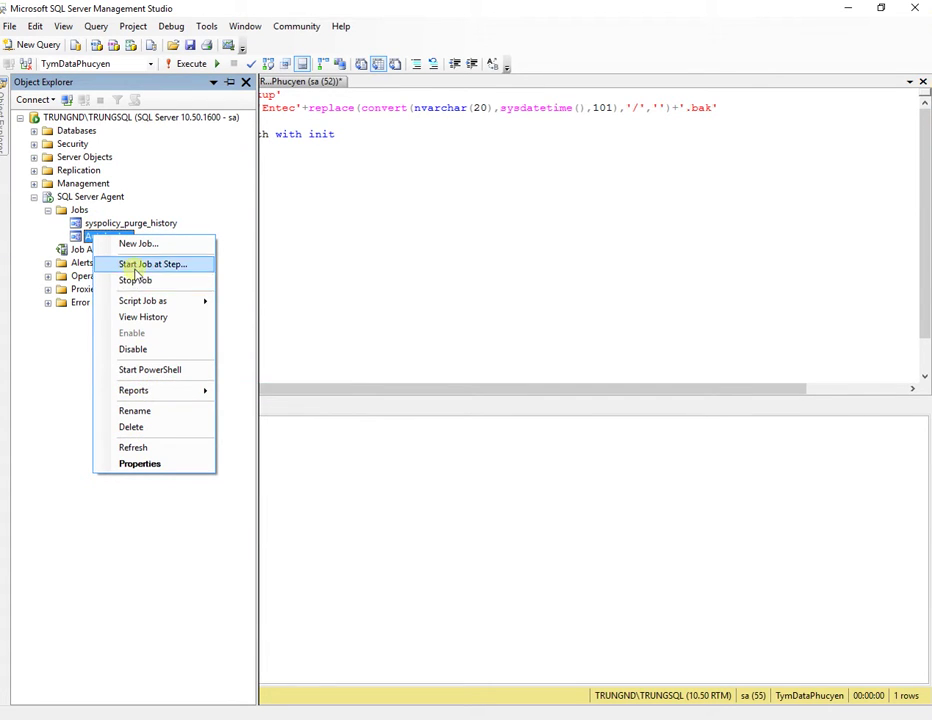
pyautogui.click(170, 264)
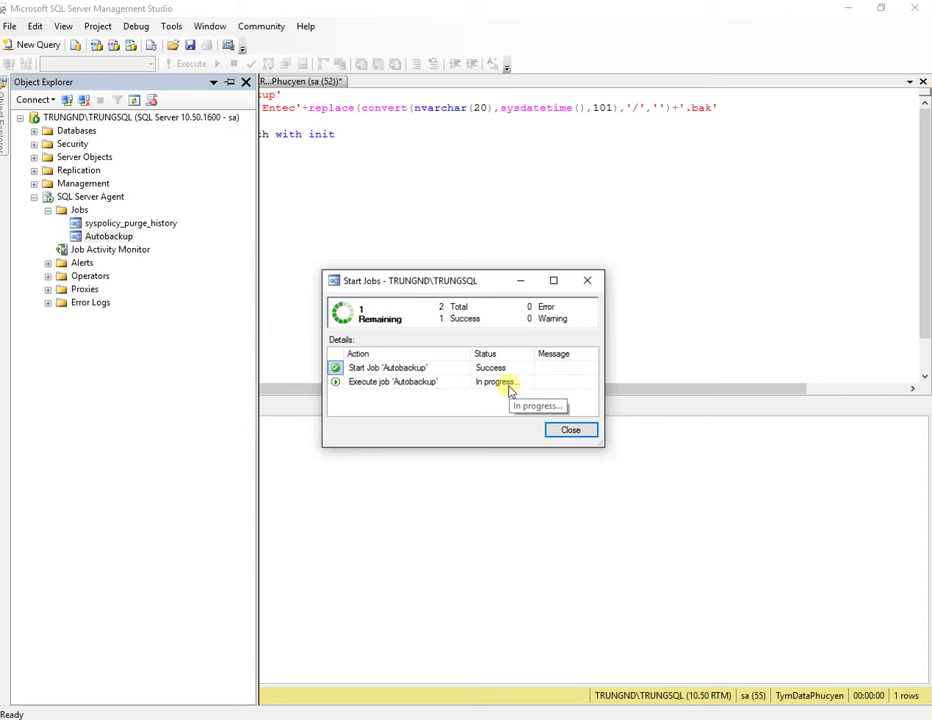
# Step: Switch to File Explorer, close the Start Jobs progress window, and refresh E:\backup to check for the backup file
pyautogui.moveTo(245, 670)
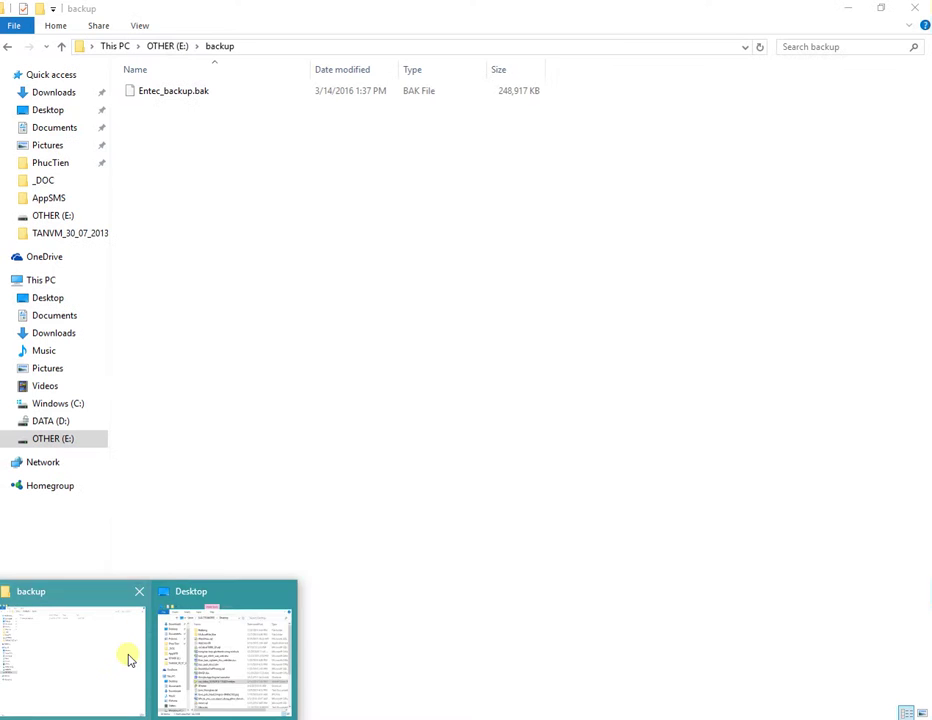
pyautogui.click(128, 659)
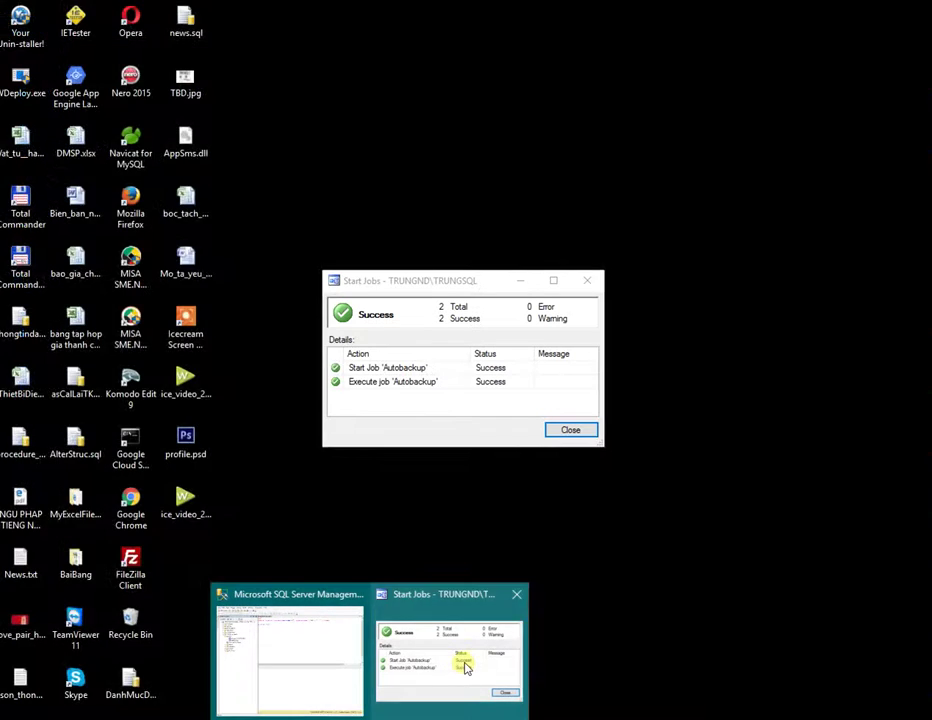
pyautogui.click(466, 668)
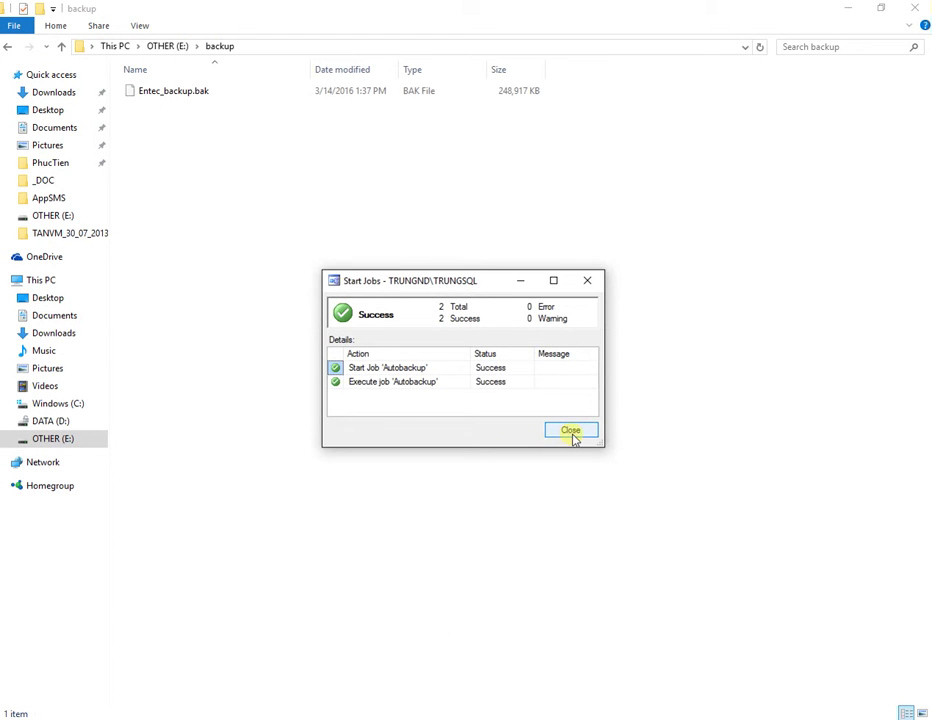
pyautogui.click(571, 432)
pyautogui.rightClick(382, 262)
pyautogui.click(428, 324)
pyautogui.click(187, 94)
pyautogui.click(214, 589)
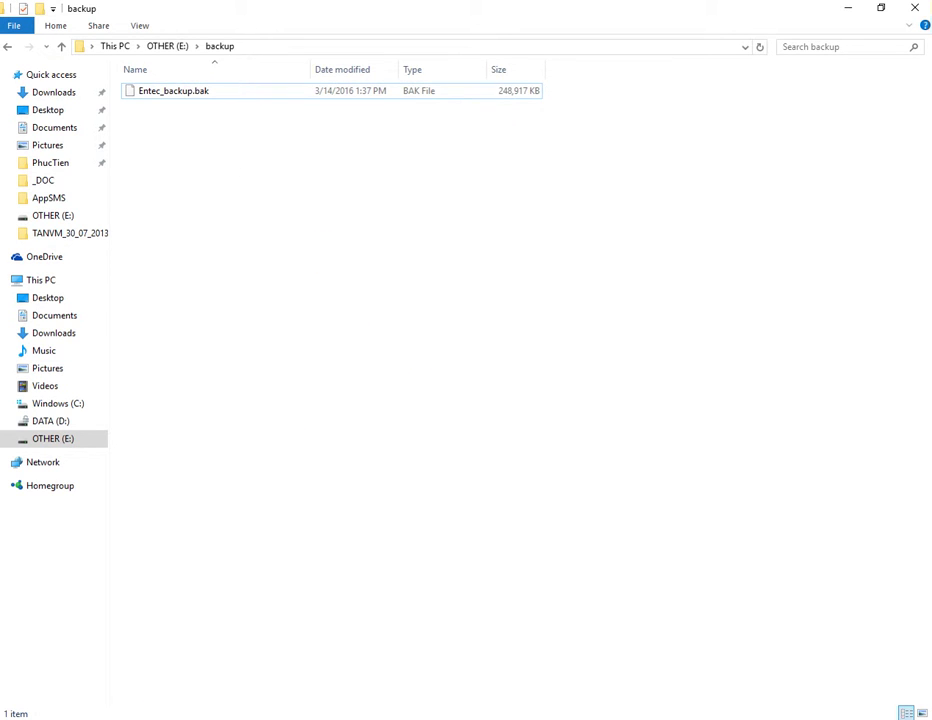
pyautogui.moveTo(370, 719)
pyautogui.click(370, 650)
pyautogui.click(443, 249)
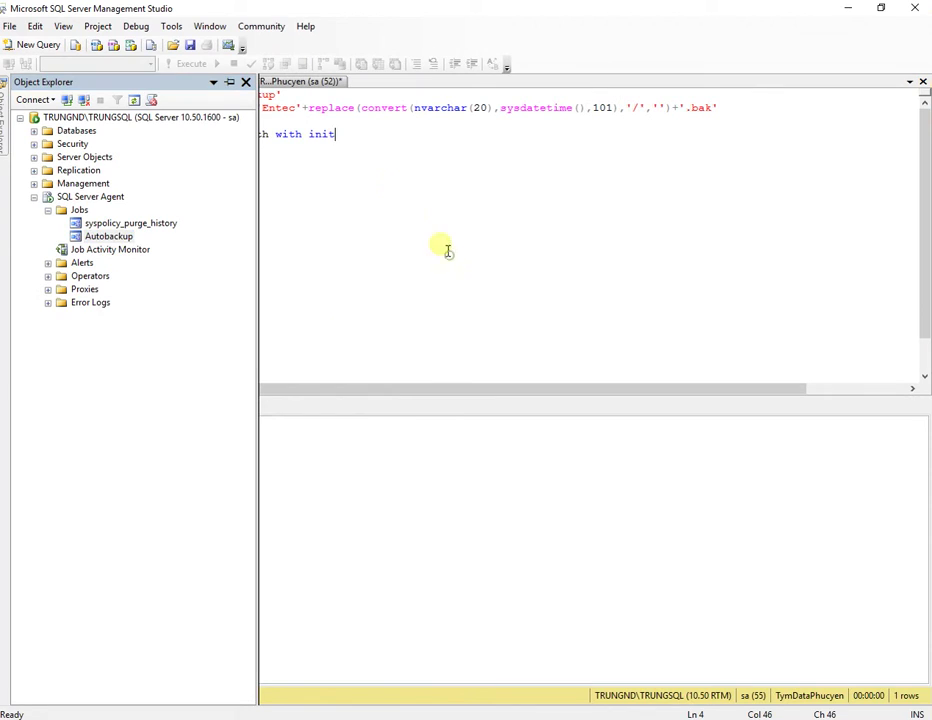
pyautogui.click(272, 94)
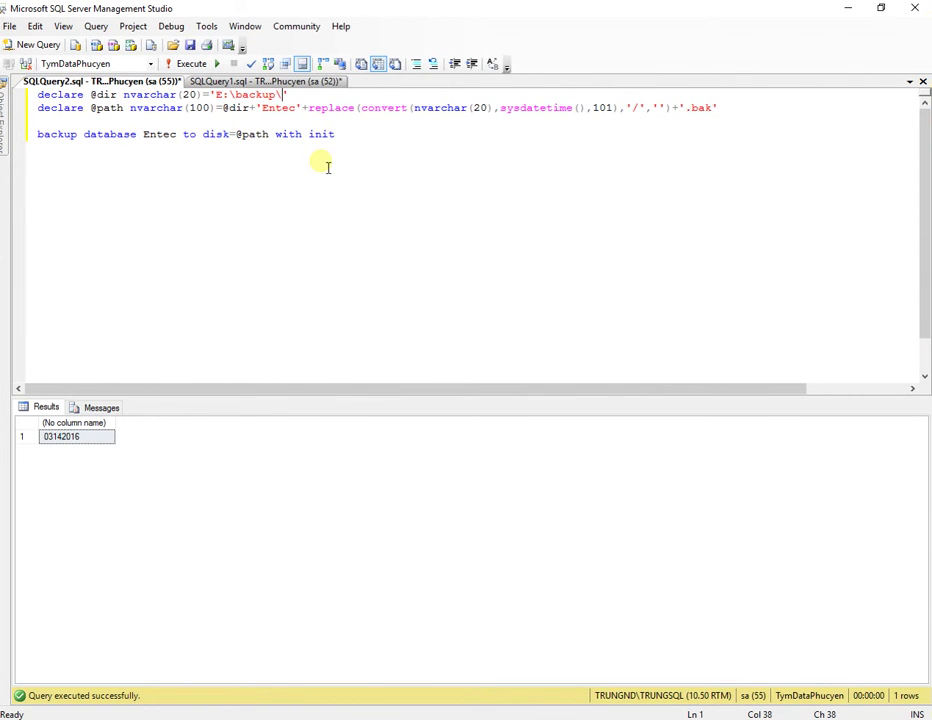
pyautogui.hotkey('ctrl', 'a')
pyautogui.click(346, 254)
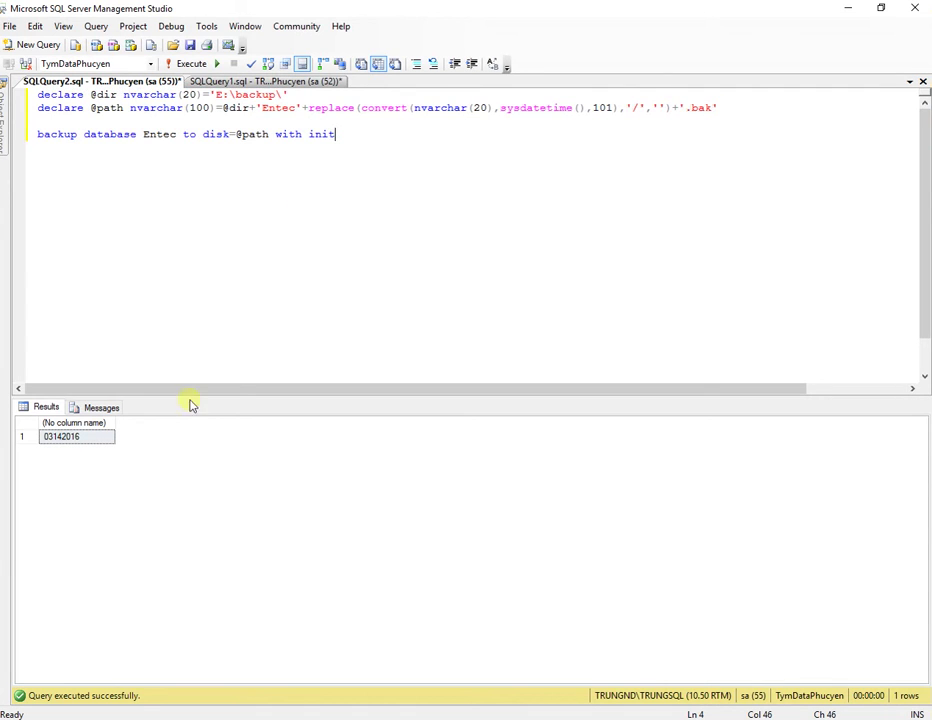
pyautogui.moveTo(5, 110)
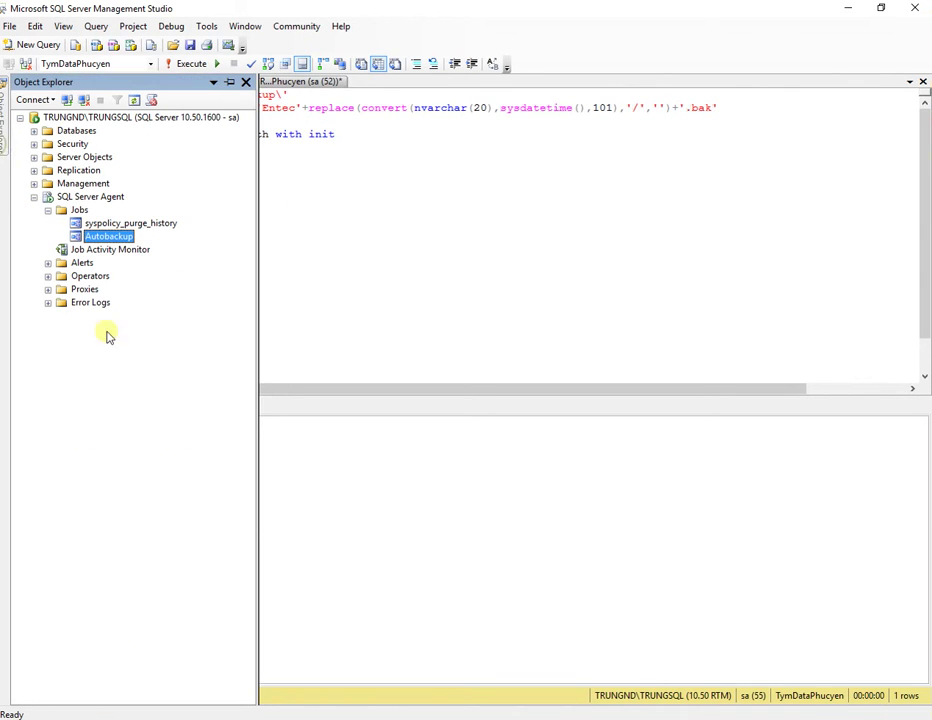
pyautogui.rightClick(108, 237)
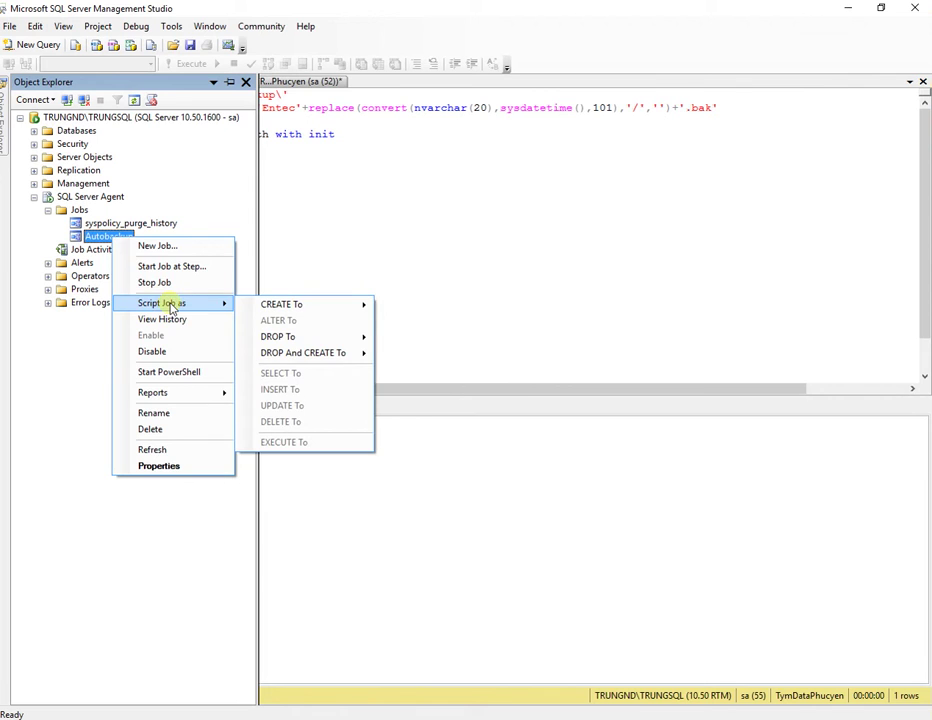
pyautogui.click(158, 466)
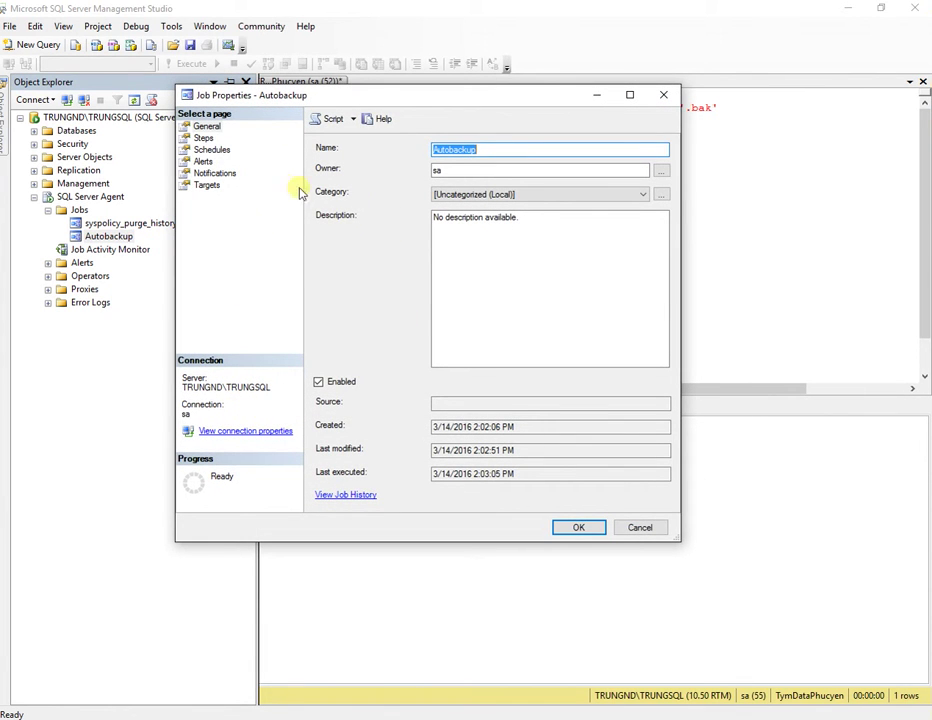
pyautogui.click(205, 139)
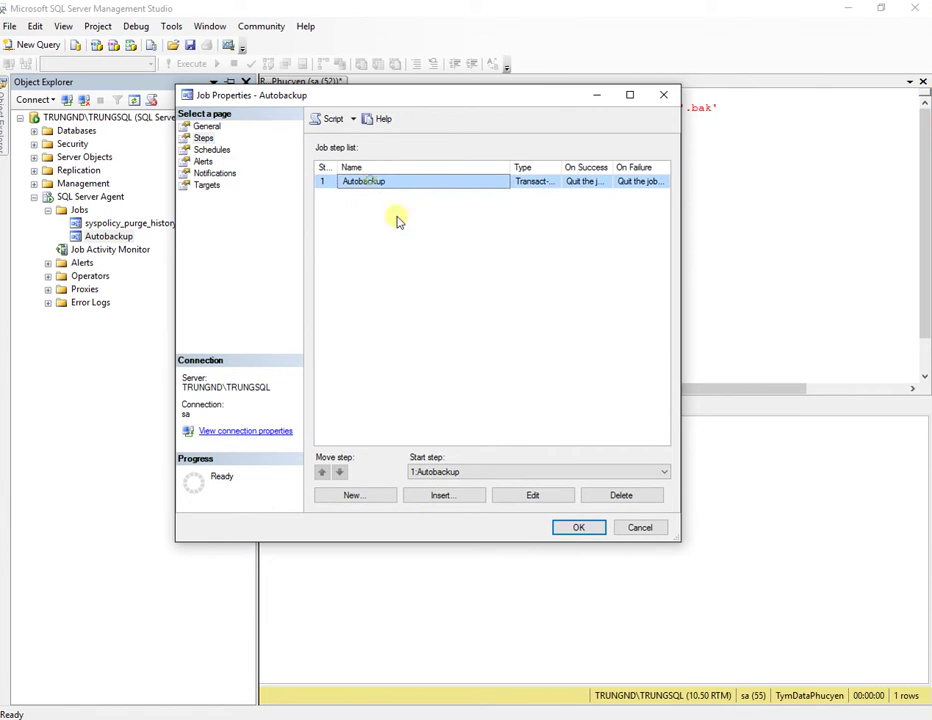
pyautogui.click(545, 497)
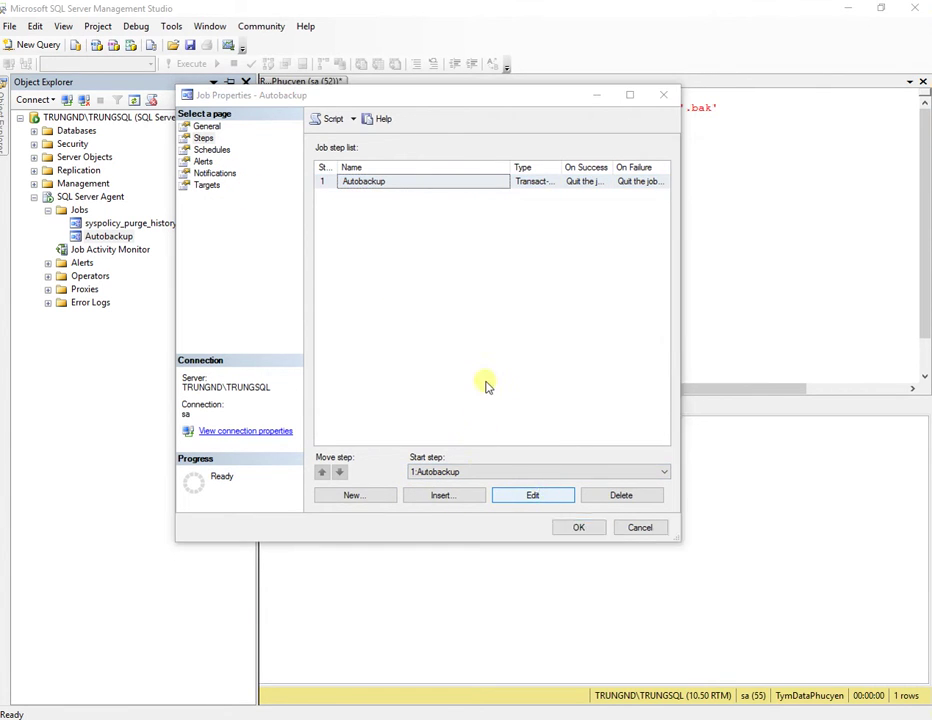
pyautogui.click(640, 341)
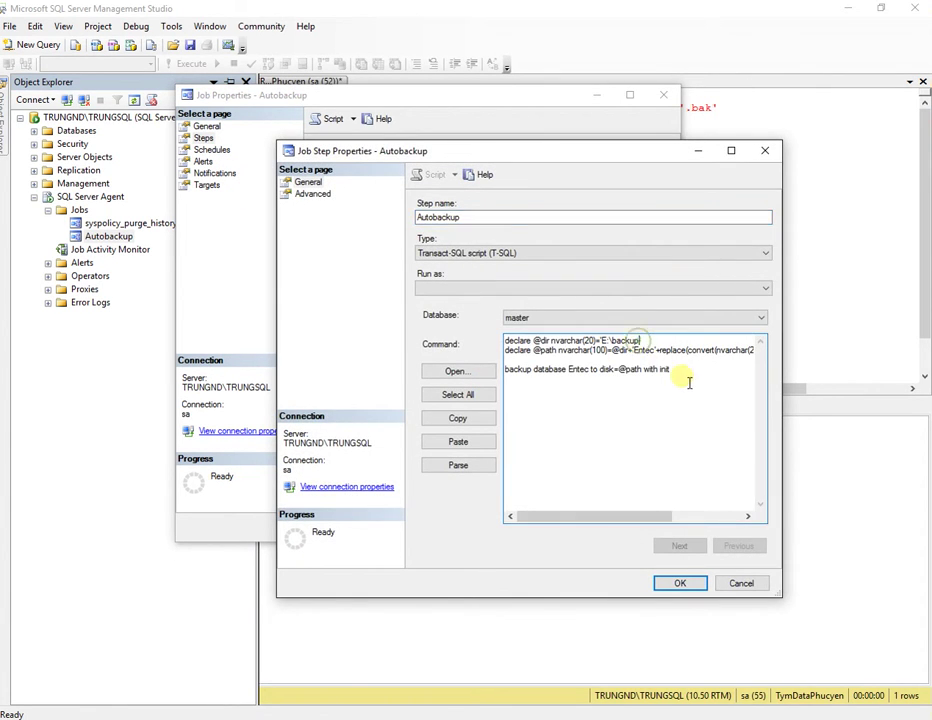
pyautogui.click(679, 583)
pyautogui.click(578, 528)
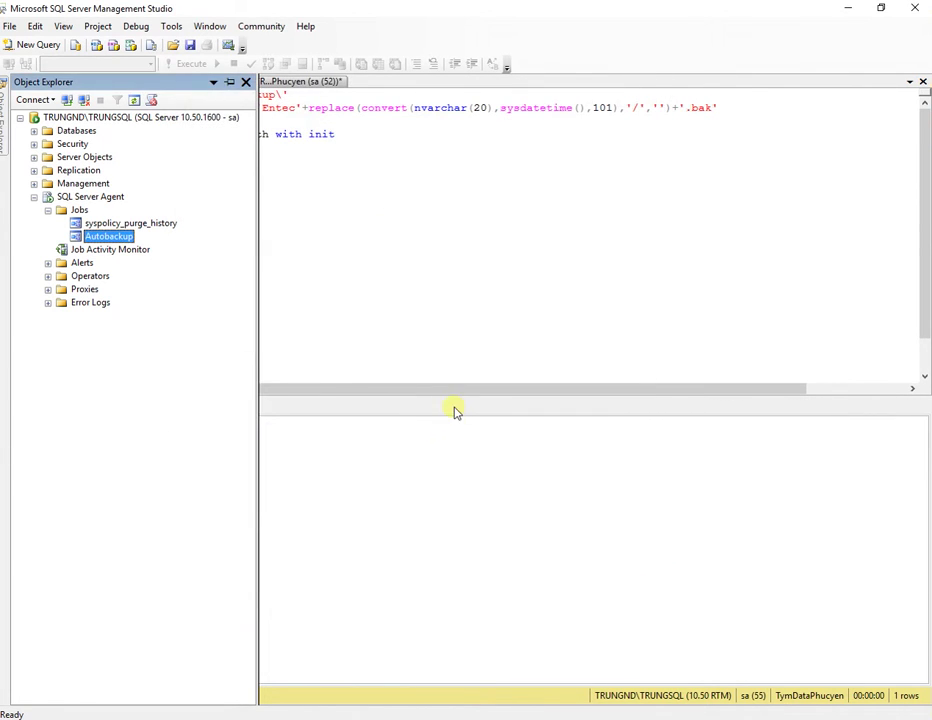
# Step: Run the Autobackup job again with the corrected folder path
pyautogui.click(401, 312)
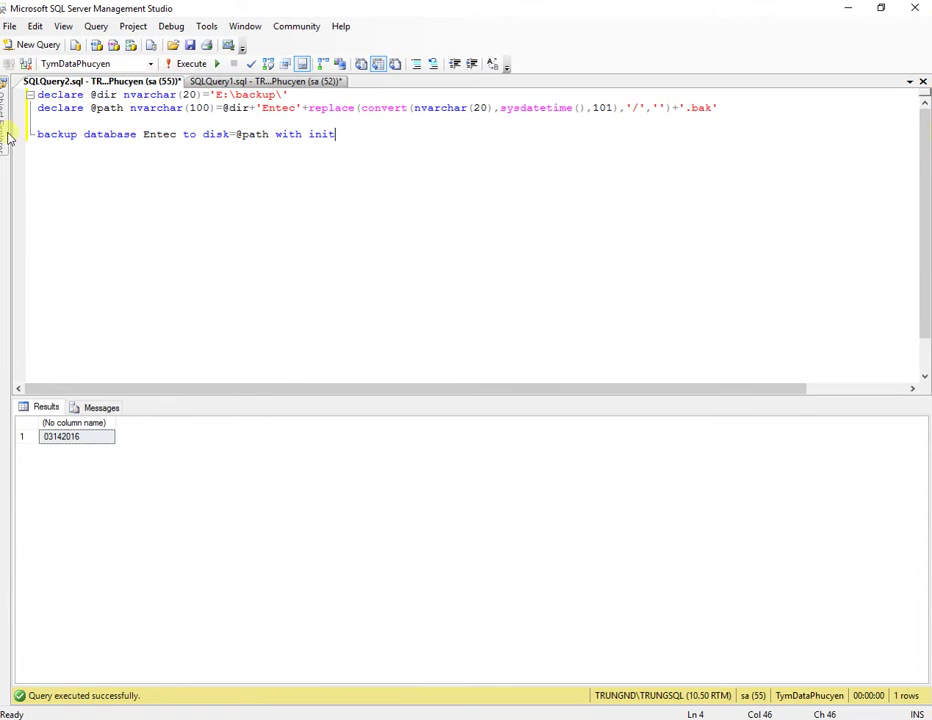
pyautogui.moveTo(8, 137)
pyautogui.rightClick(120, 237)
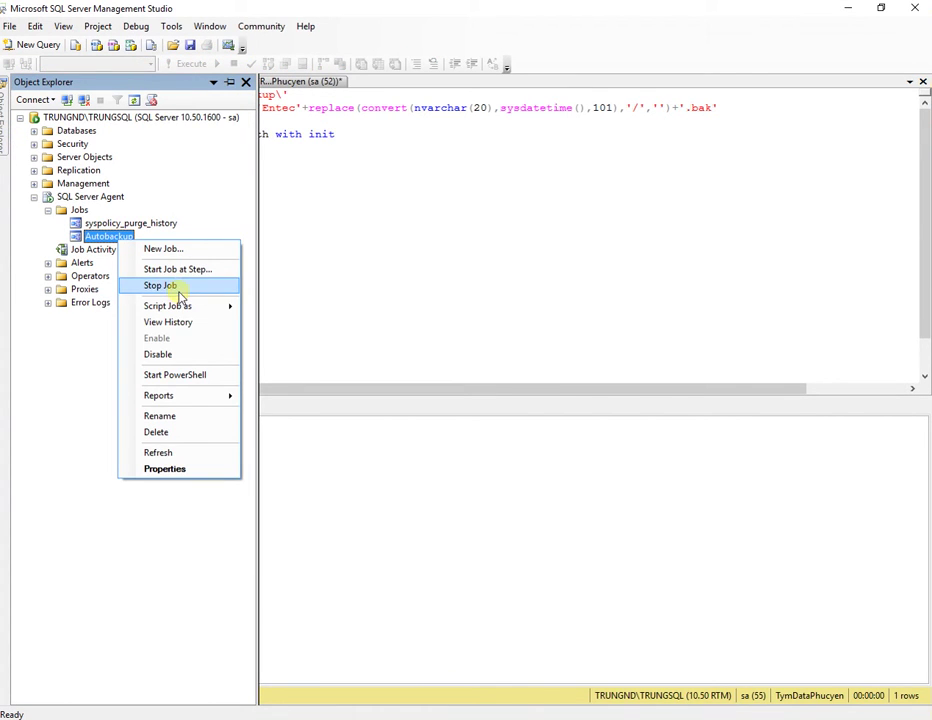
pyautogui.click(180, 270)
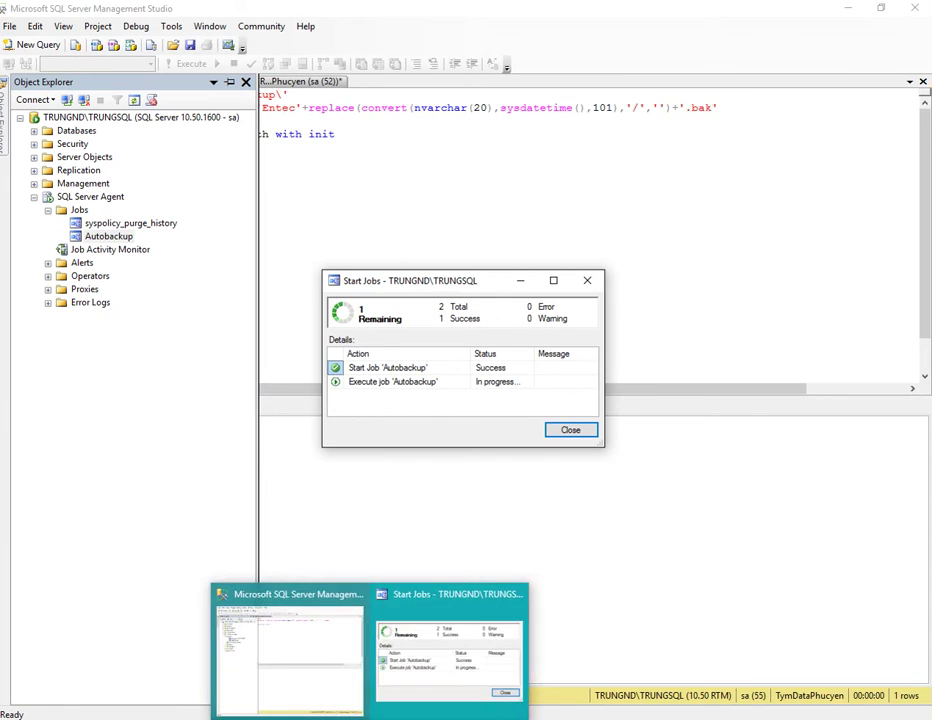
# Step: Switch to File Explorer and select the dated backup file Entec03142016.bak in E:\backup to check it
pyautogui.moveTo(145, 712)
pyautogui.click(142, 647)
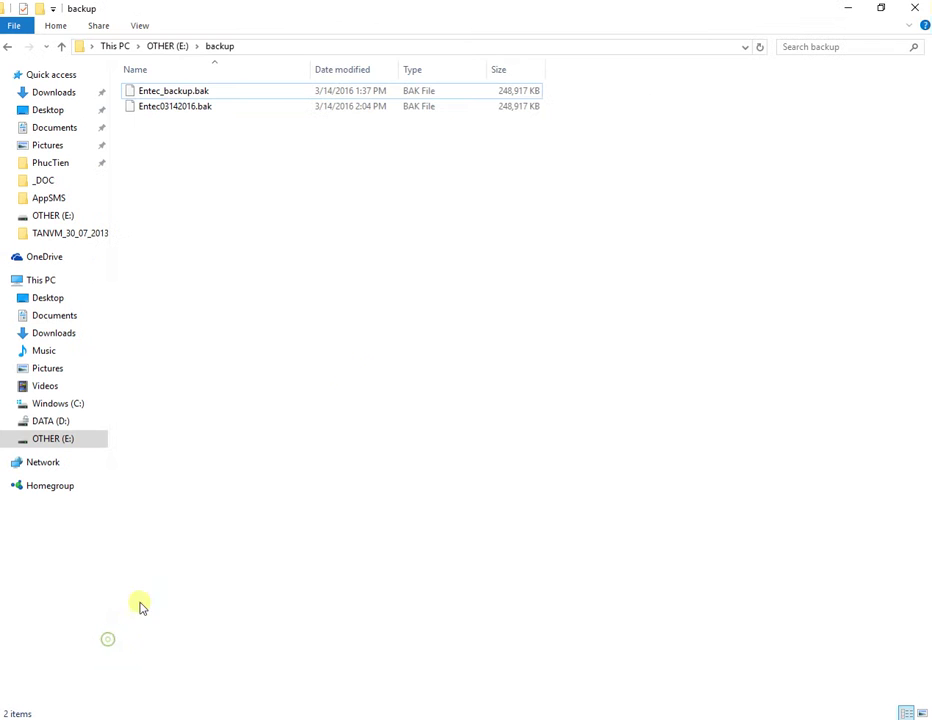
pyautogui.click(185, 107)
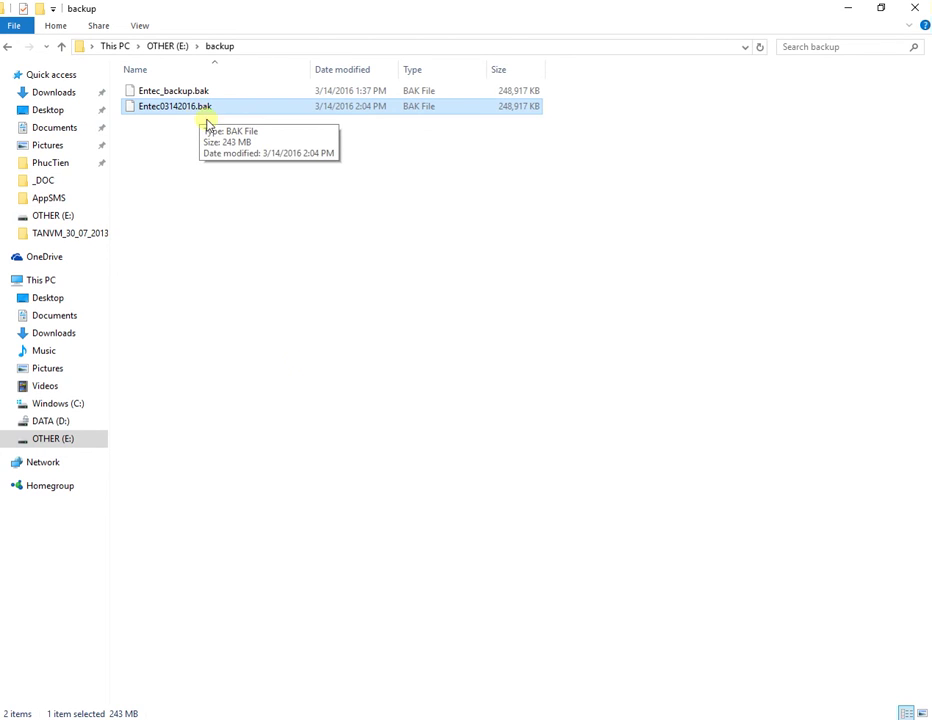
# Step: Switch to the Word document and add the line "Thanks" below the title
pyautogui.click(480, 714)
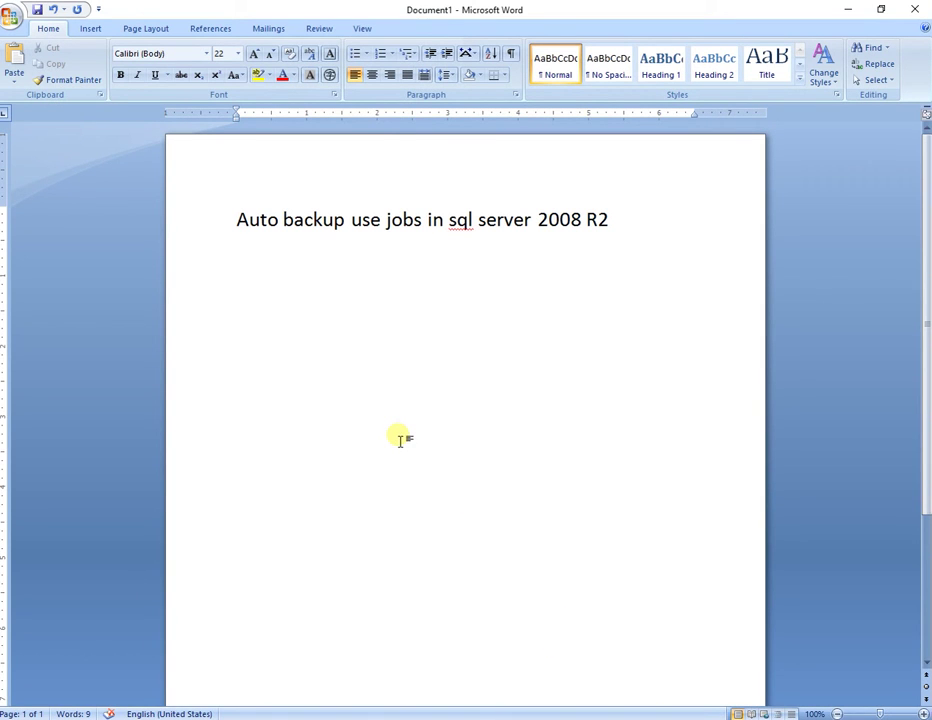
pyautogui.write('Thanks!')
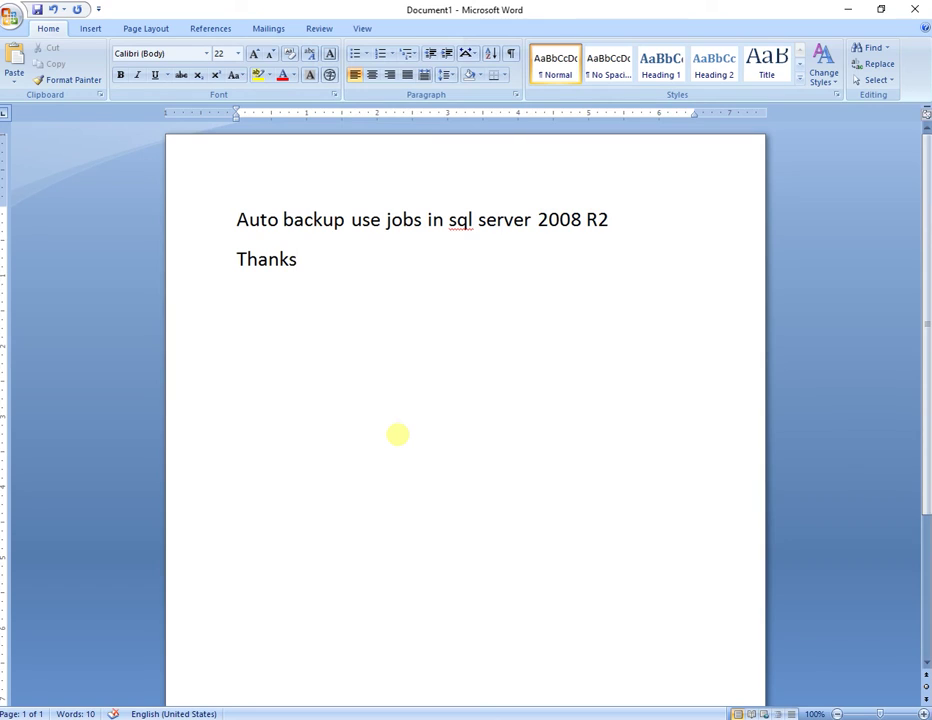